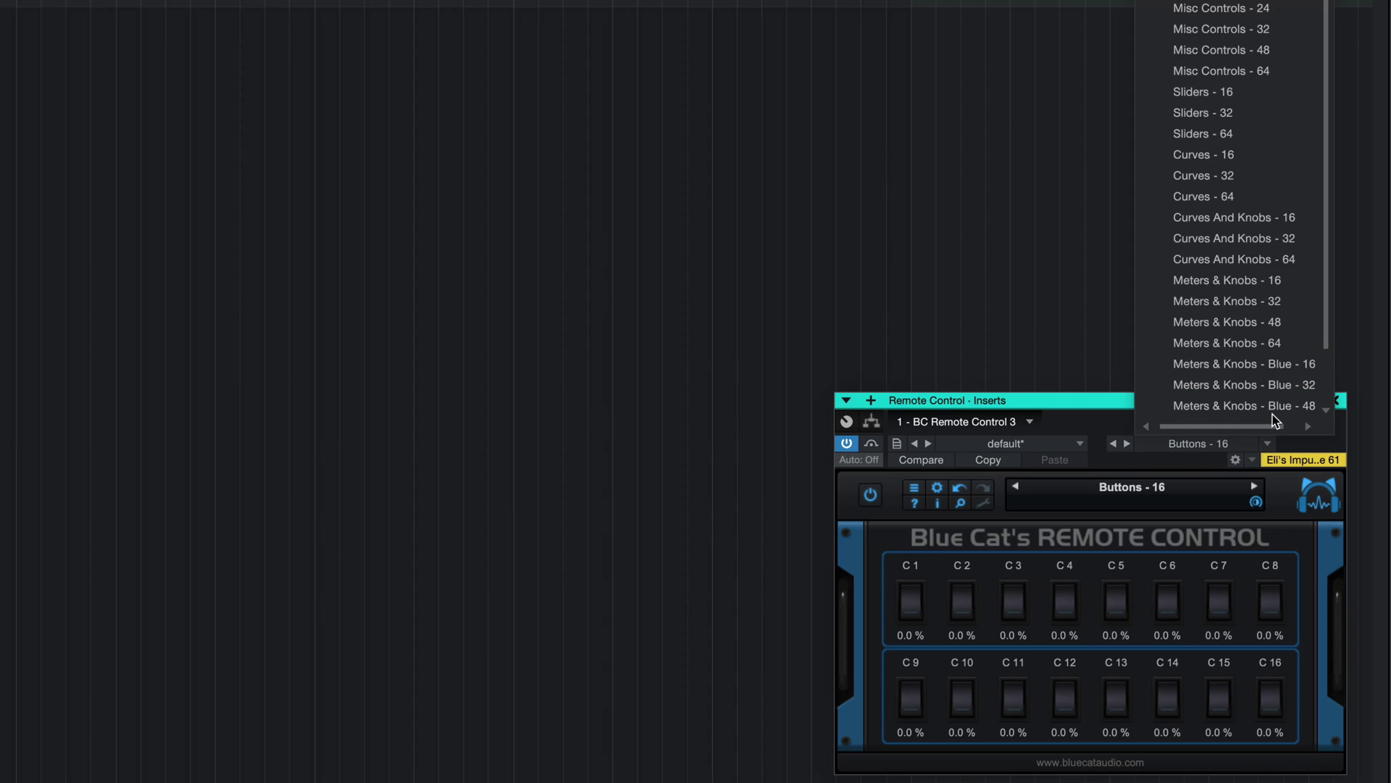
Step: Step through the Remote Control layout presets and load Knobs - 16
key("Down")
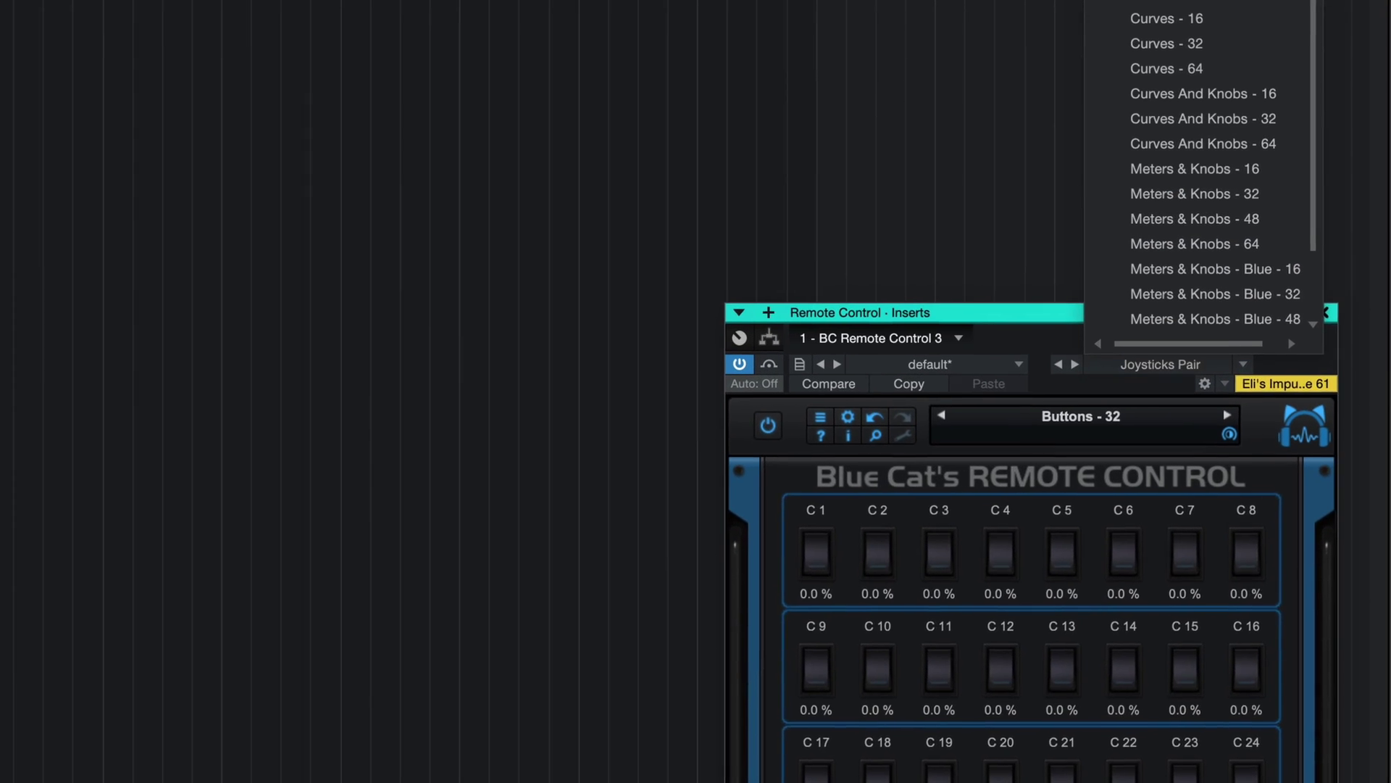
key("Down")
key("Down")
key("Down")
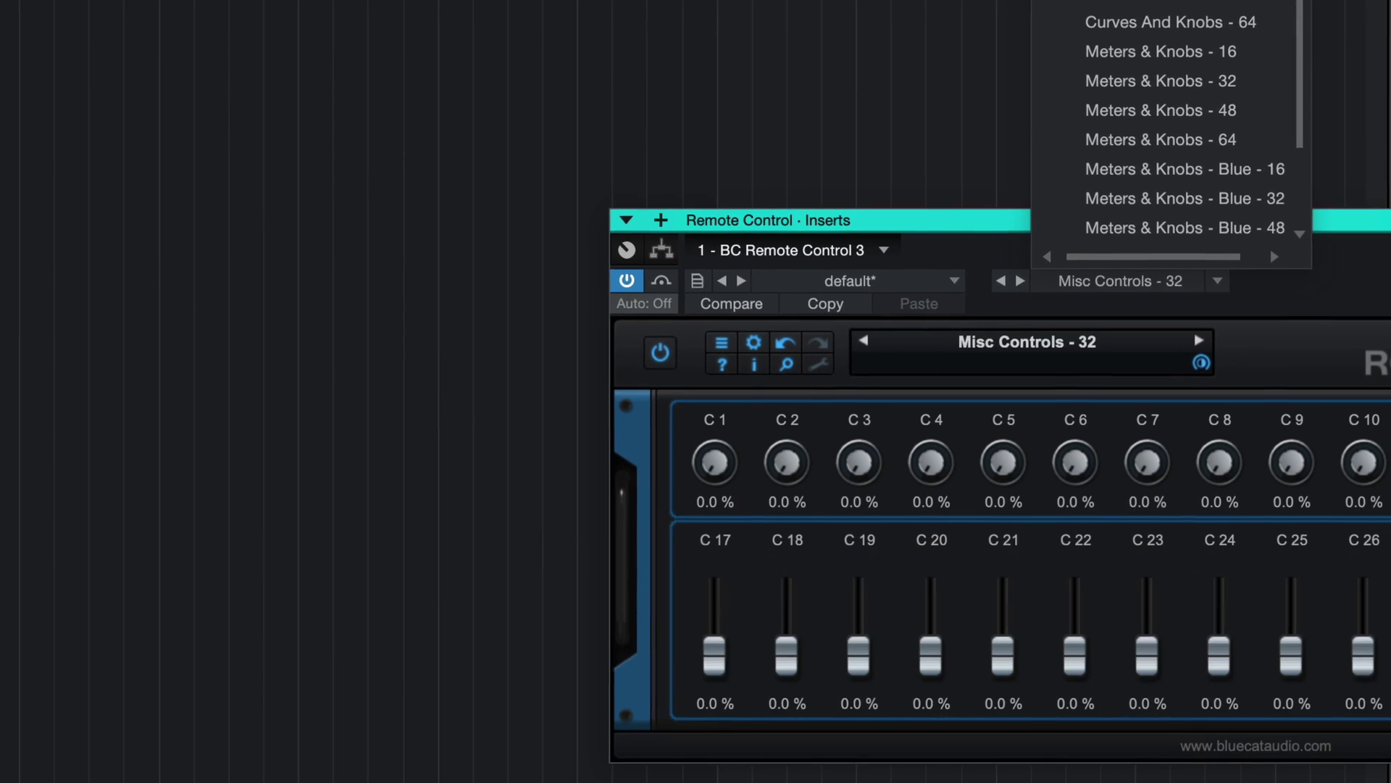
key("Down")
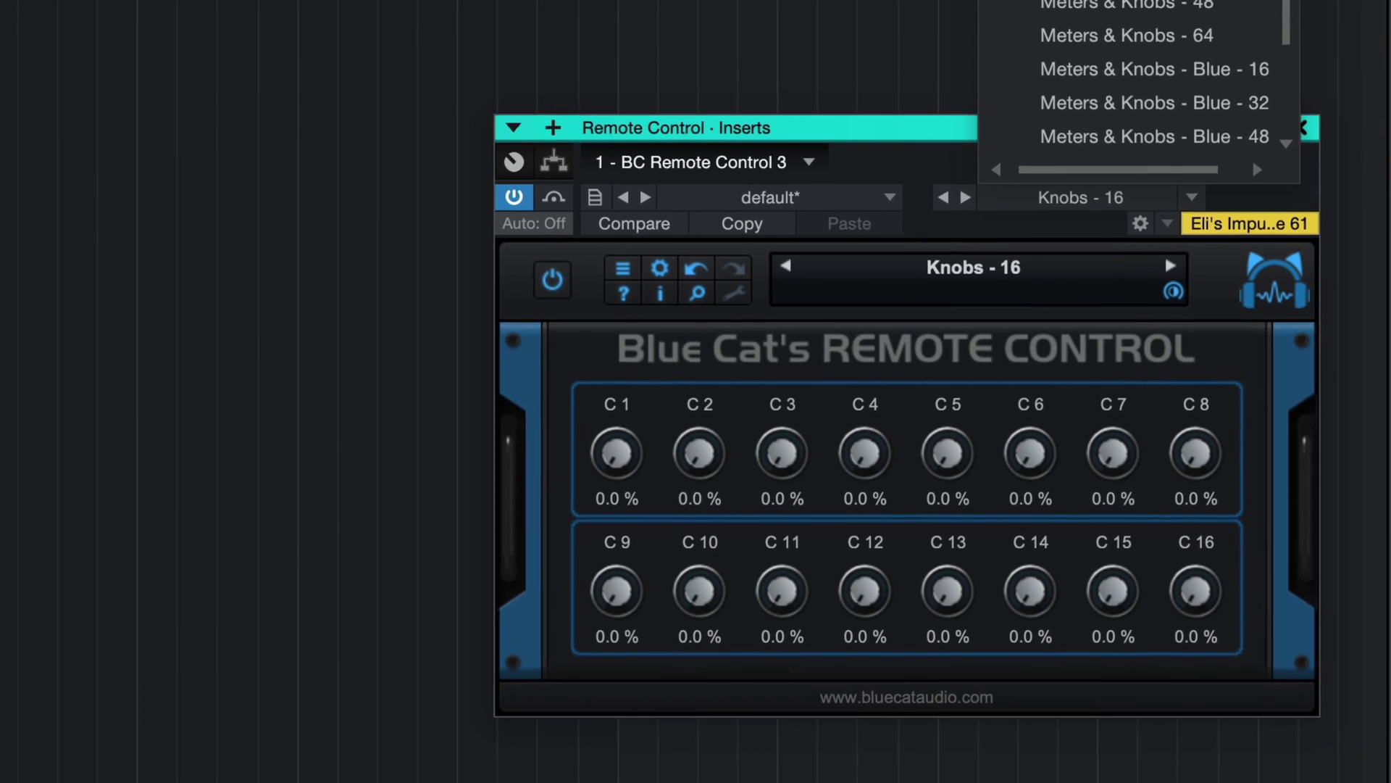
key("Return")
Step: In the wrench MIDI settings, set MIDI Out On for knobs C5–C8, then return to the knob panel
left_click(693, 258)
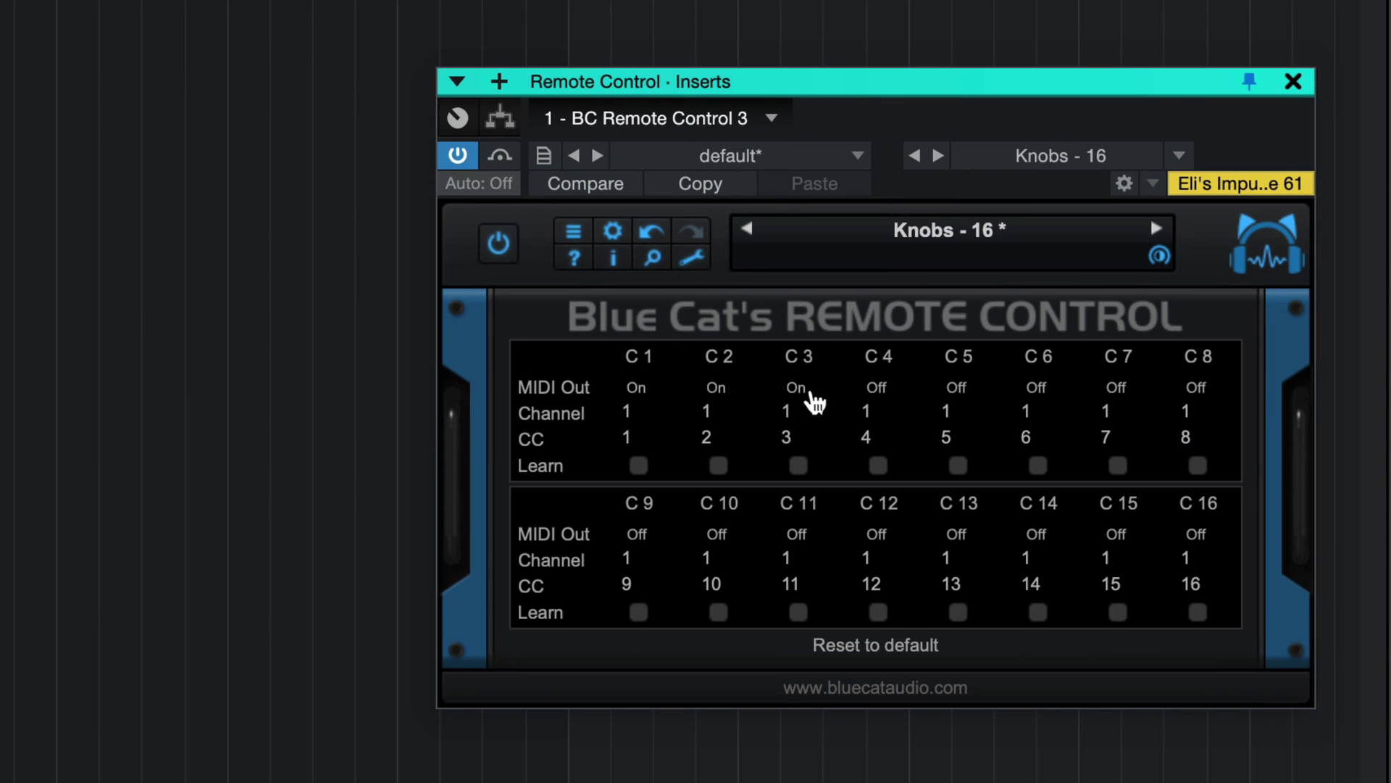
left_click(957, 391)
left_click(1038, 392)
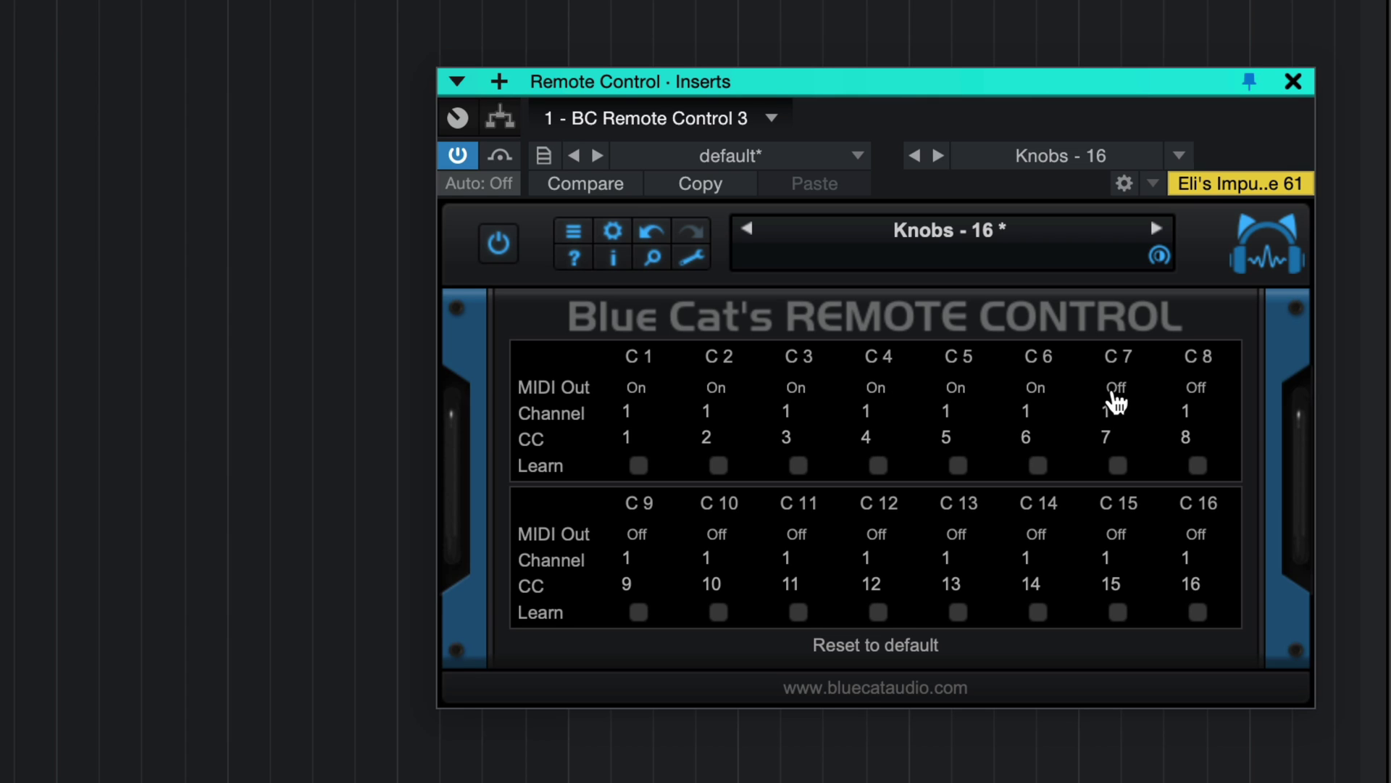
left_click(1115, 393)
left_click(1194, 391)
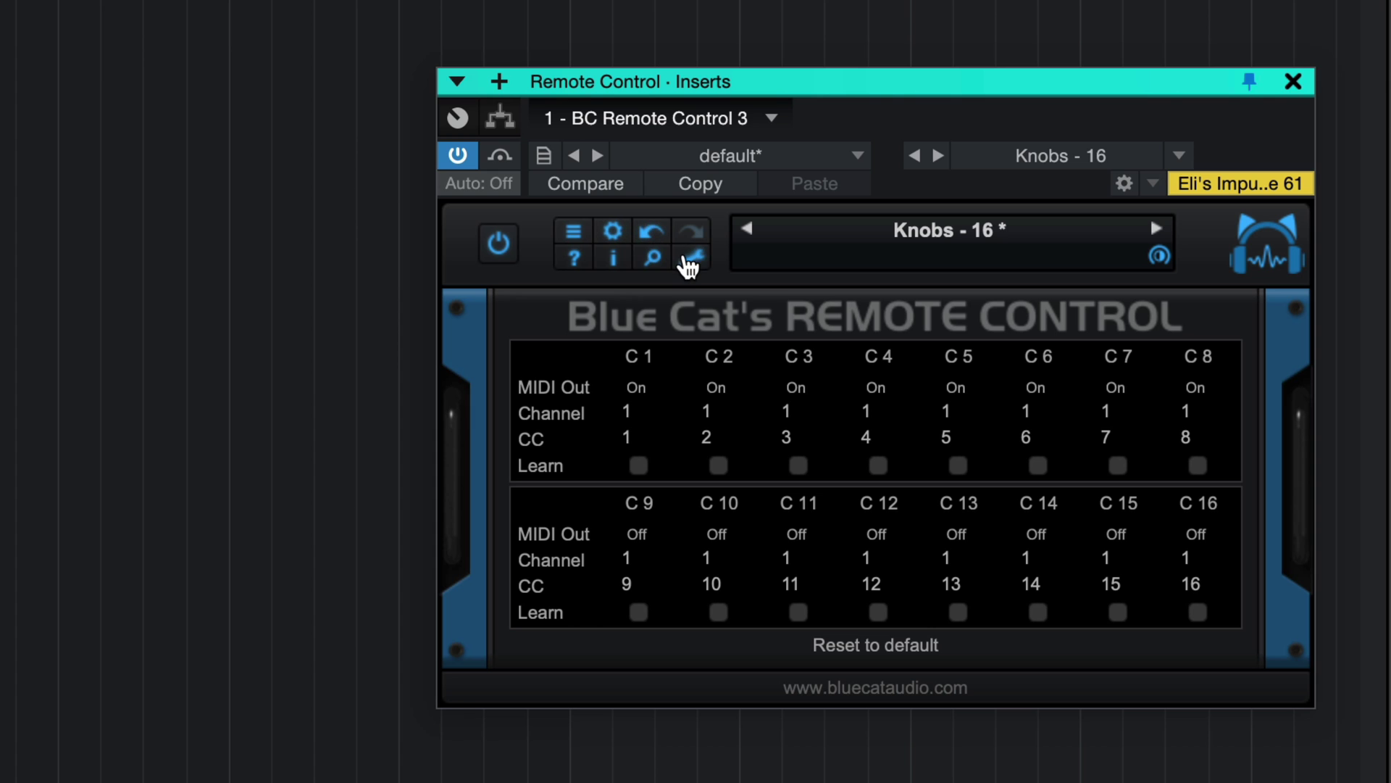
left_click(689, 259)
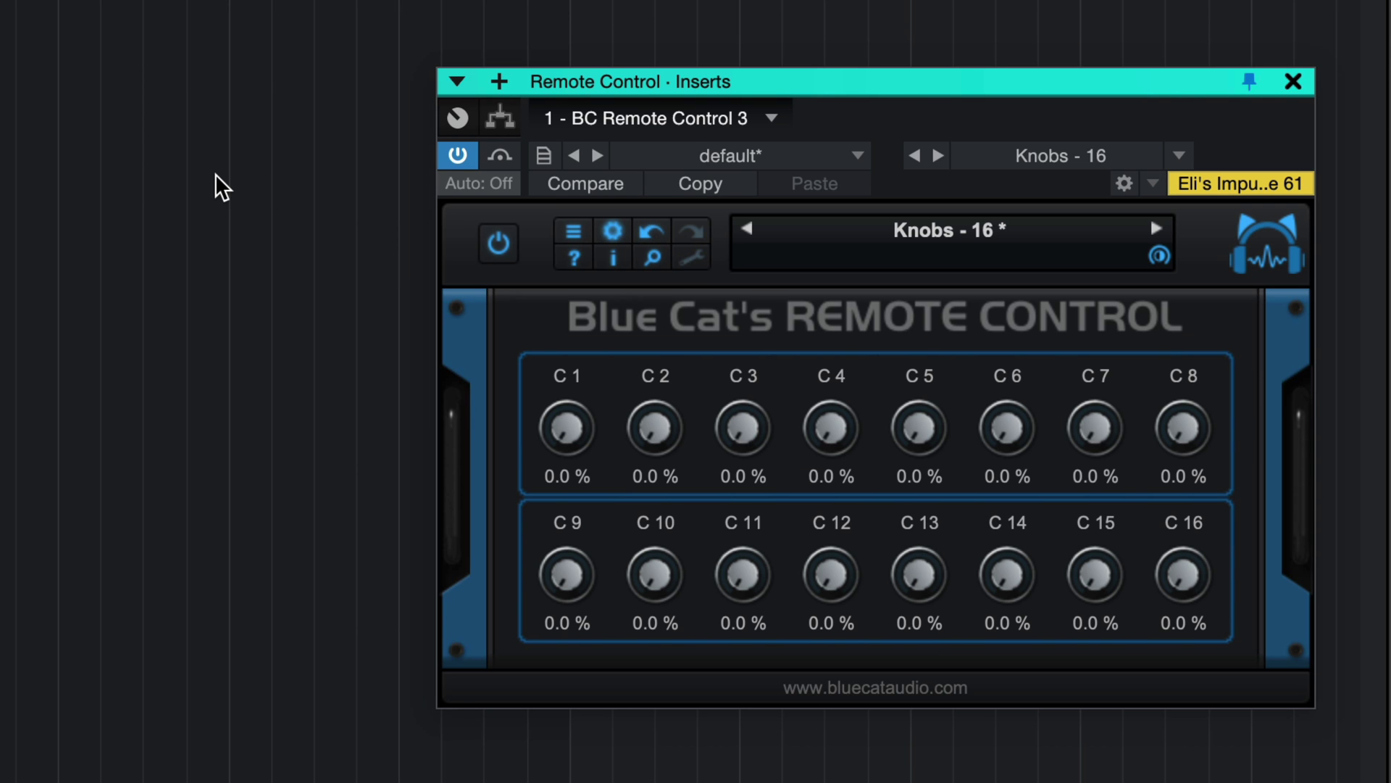
Step: Add an instrument track with BC Remote Control 3 MIDI Out as input and Omnisphere 2 Bus 1 as output
type("t")
type("RC t")
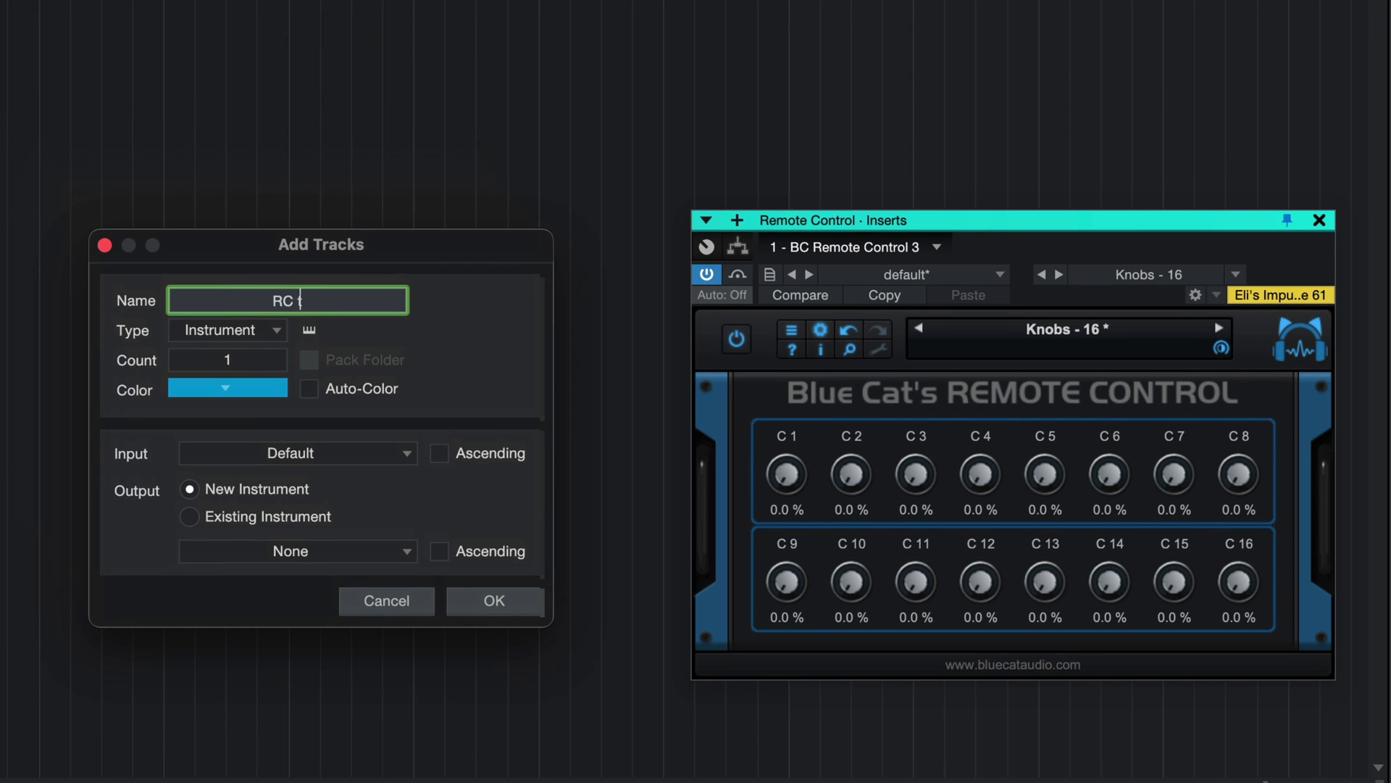
left_click(287, 461)
left_click(310, 536)
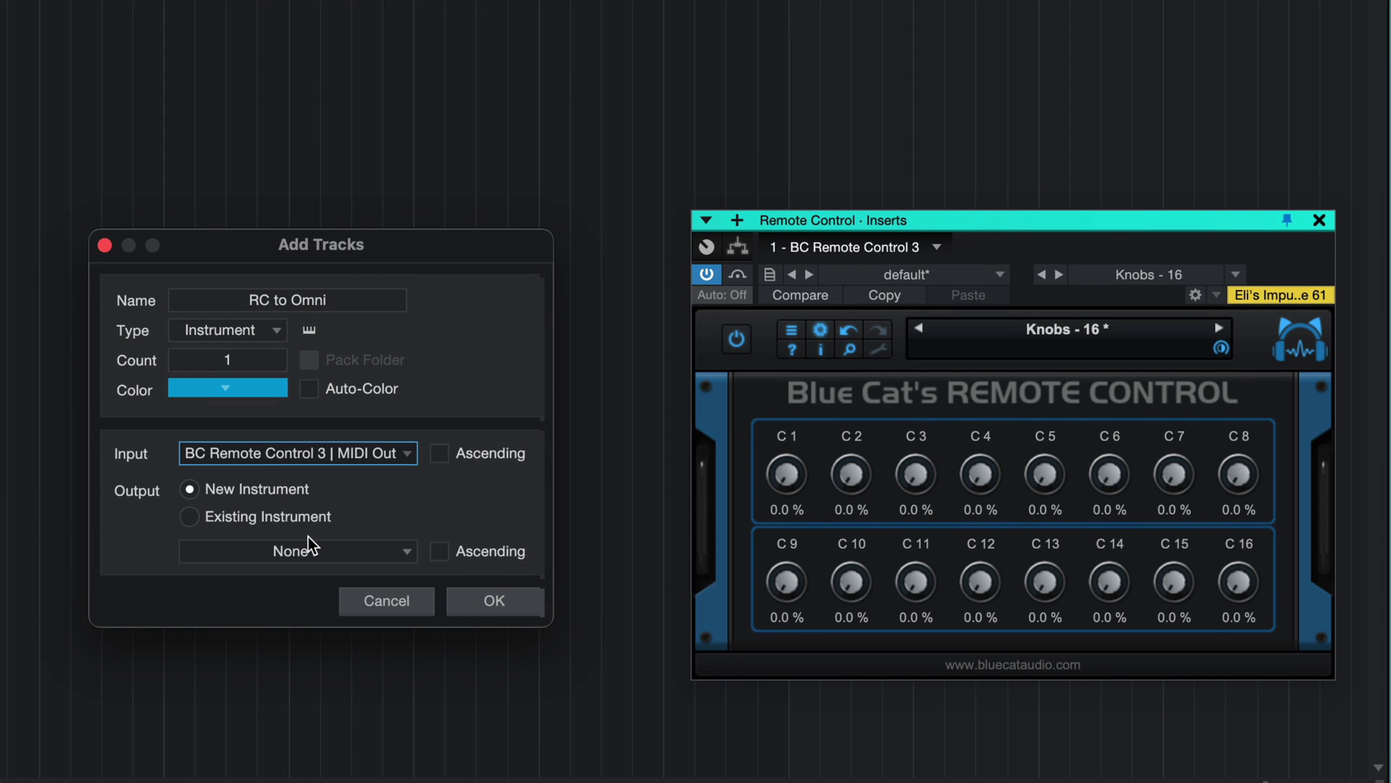
left_click(190, 517)
left_click(304, 555)
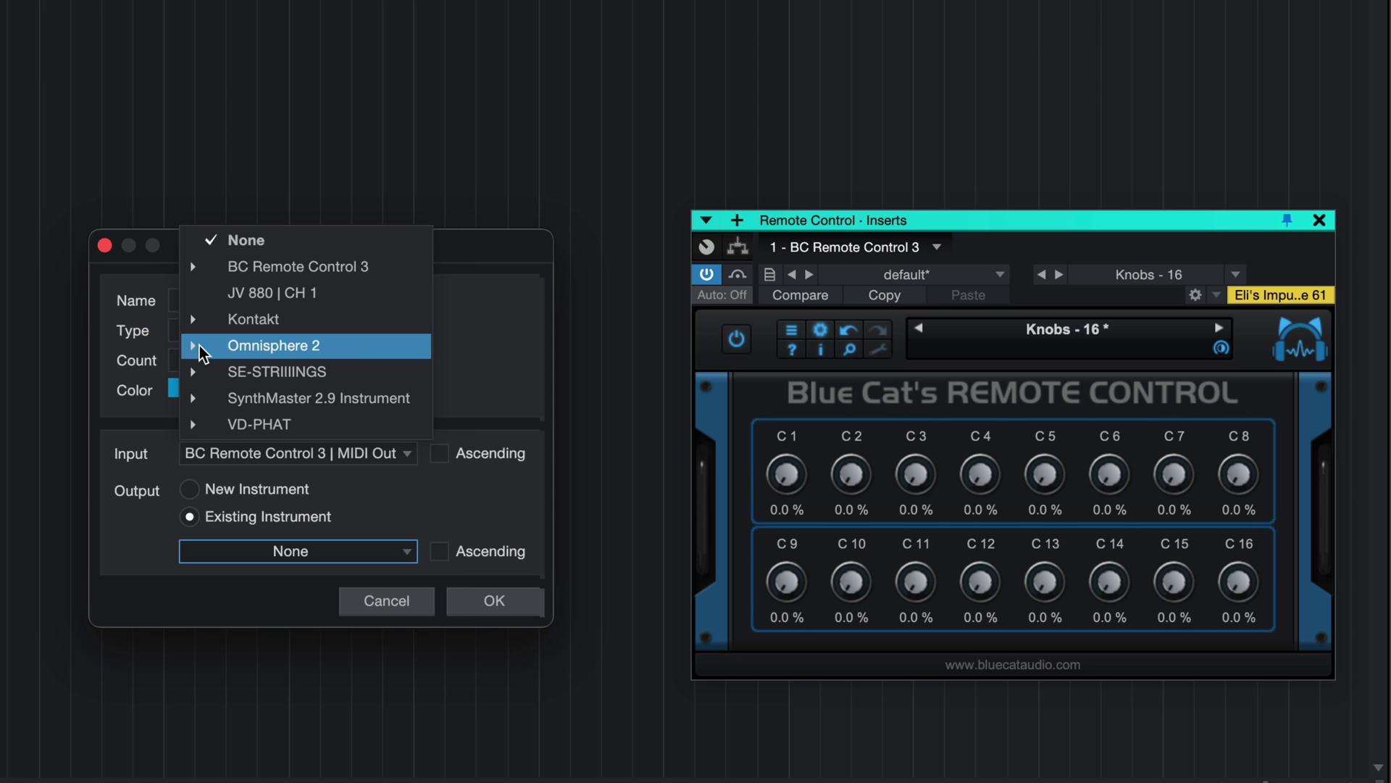
left_click(197, 348)
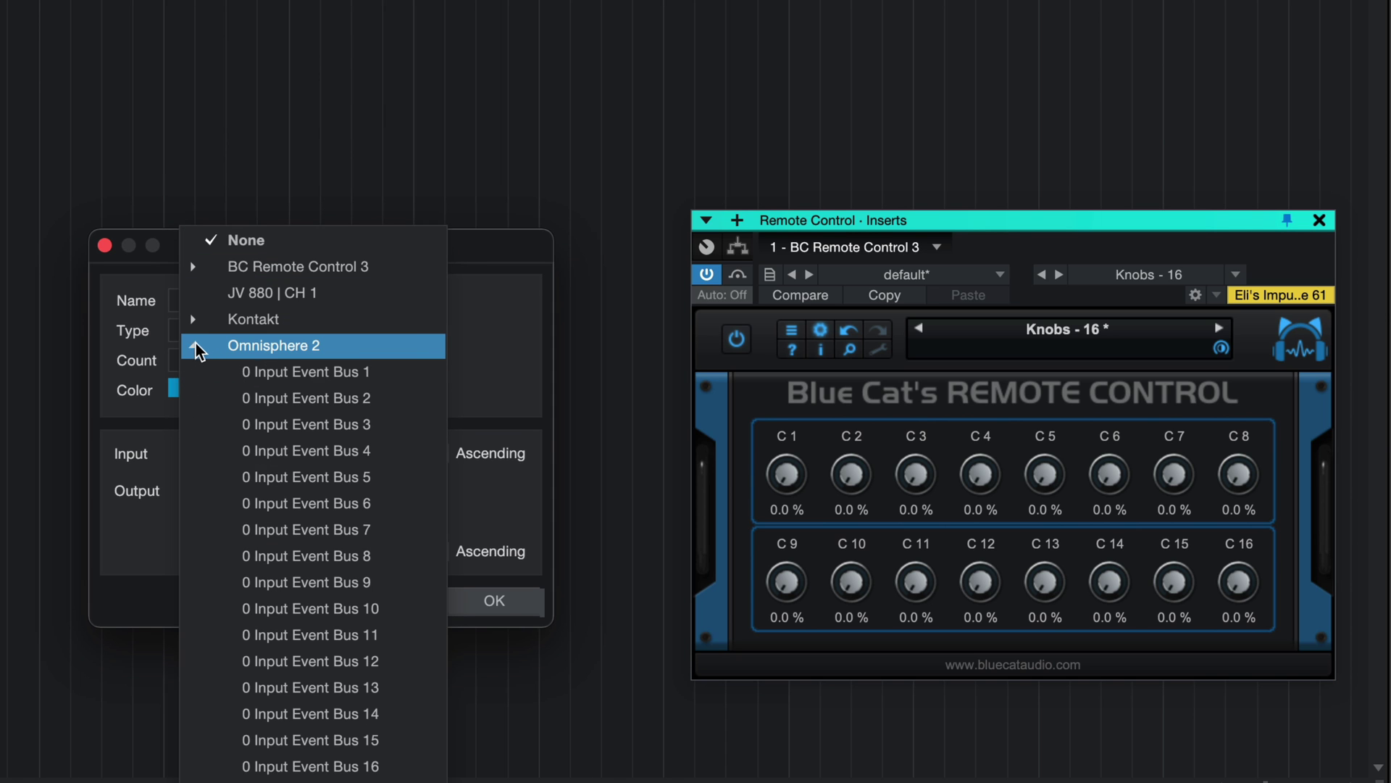
left_click(268, 373)
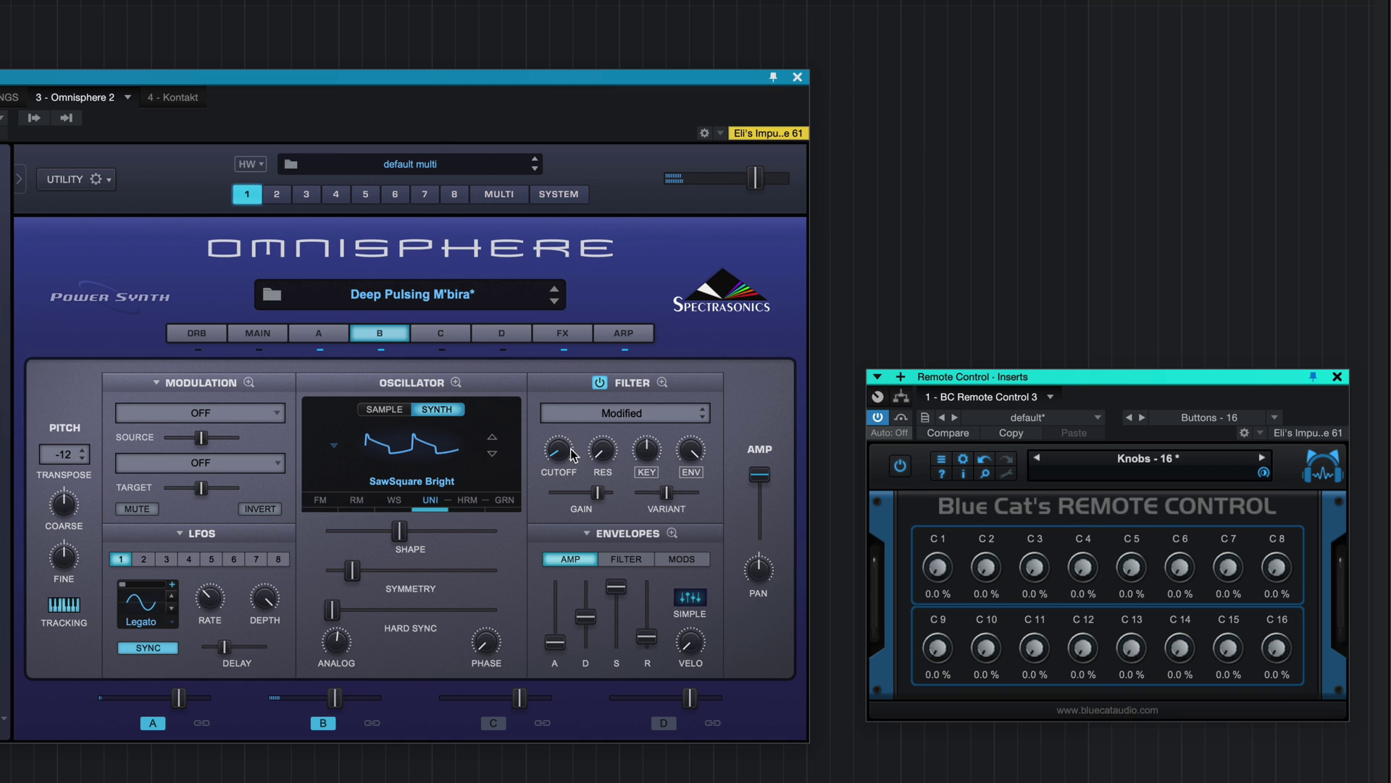
Step: MIDI CC learn Omnisphere's filter cutoff to Remote Control knob C1
right_click(560, 455)
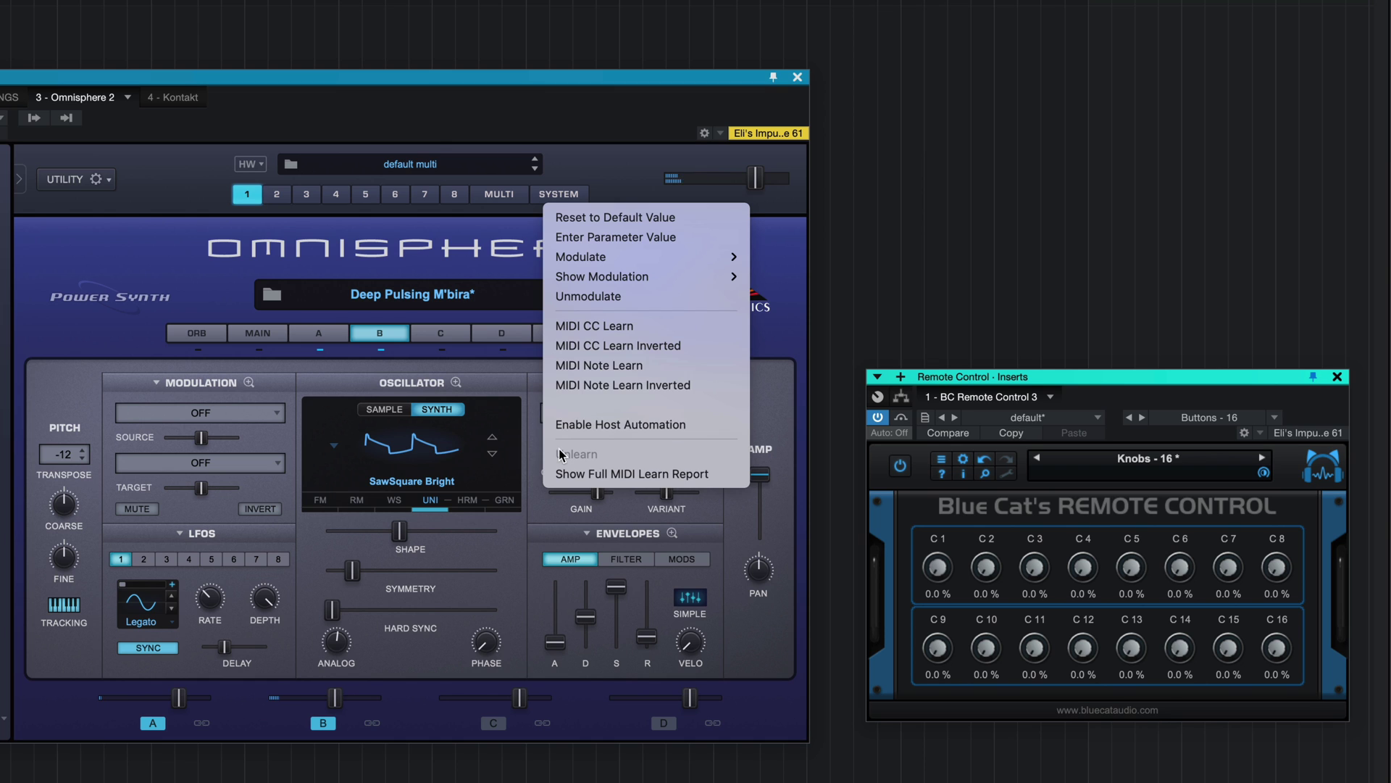
left_click(572, 328)
left_click_drag(940, 569, 939, 515)
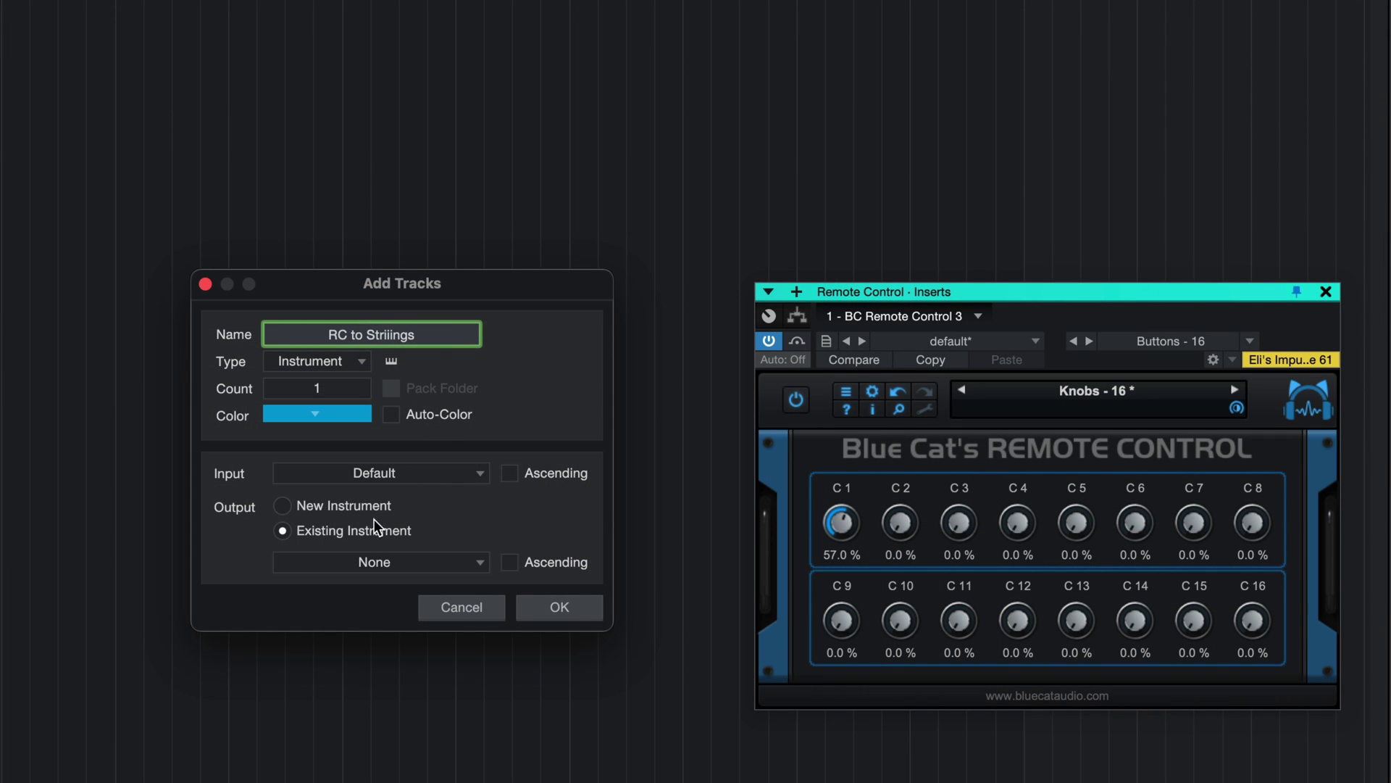
Step: Route the RC to Striiings track from Remote Control MIDI Out to SE-STRIIIINGS channel 1
left_click(374, 472)
left_click(304, 545)
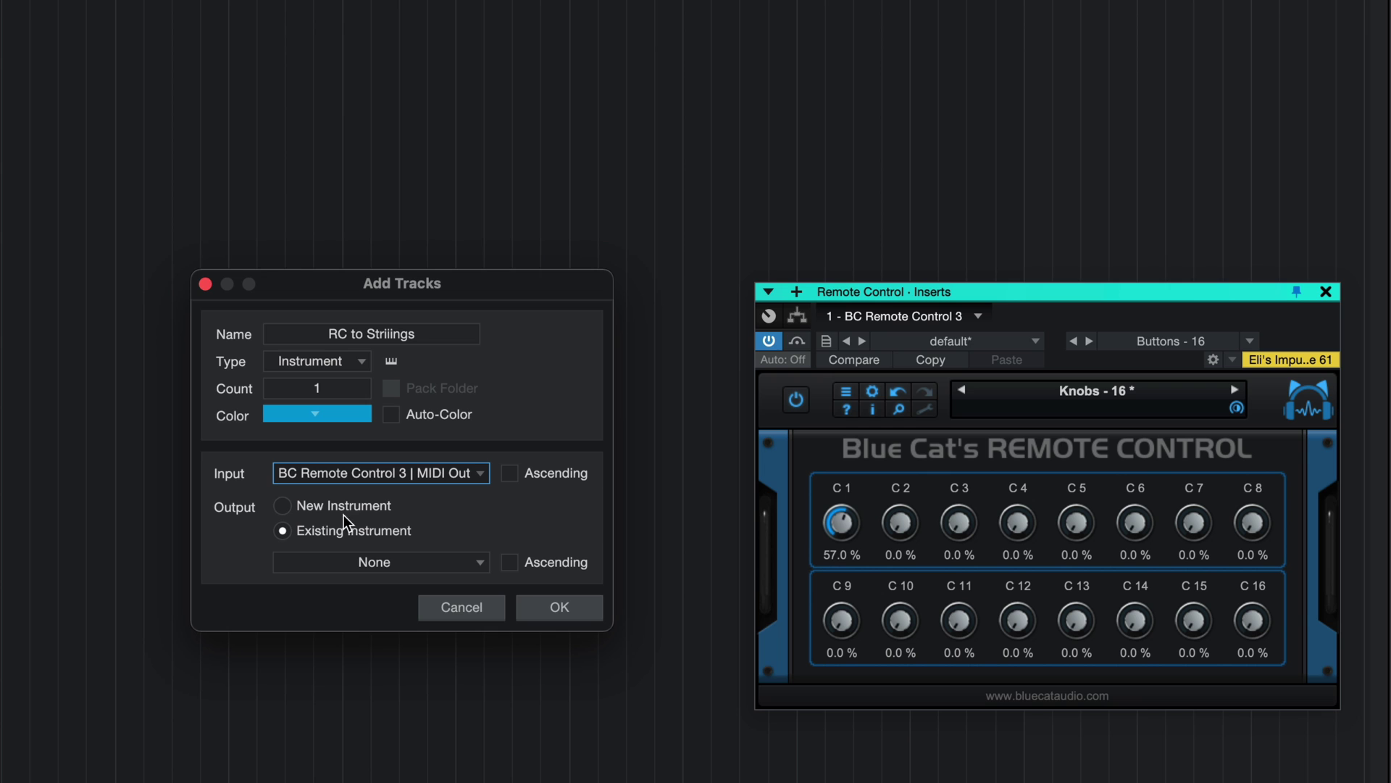
left_click(367, 566)
left_click(377, 704)
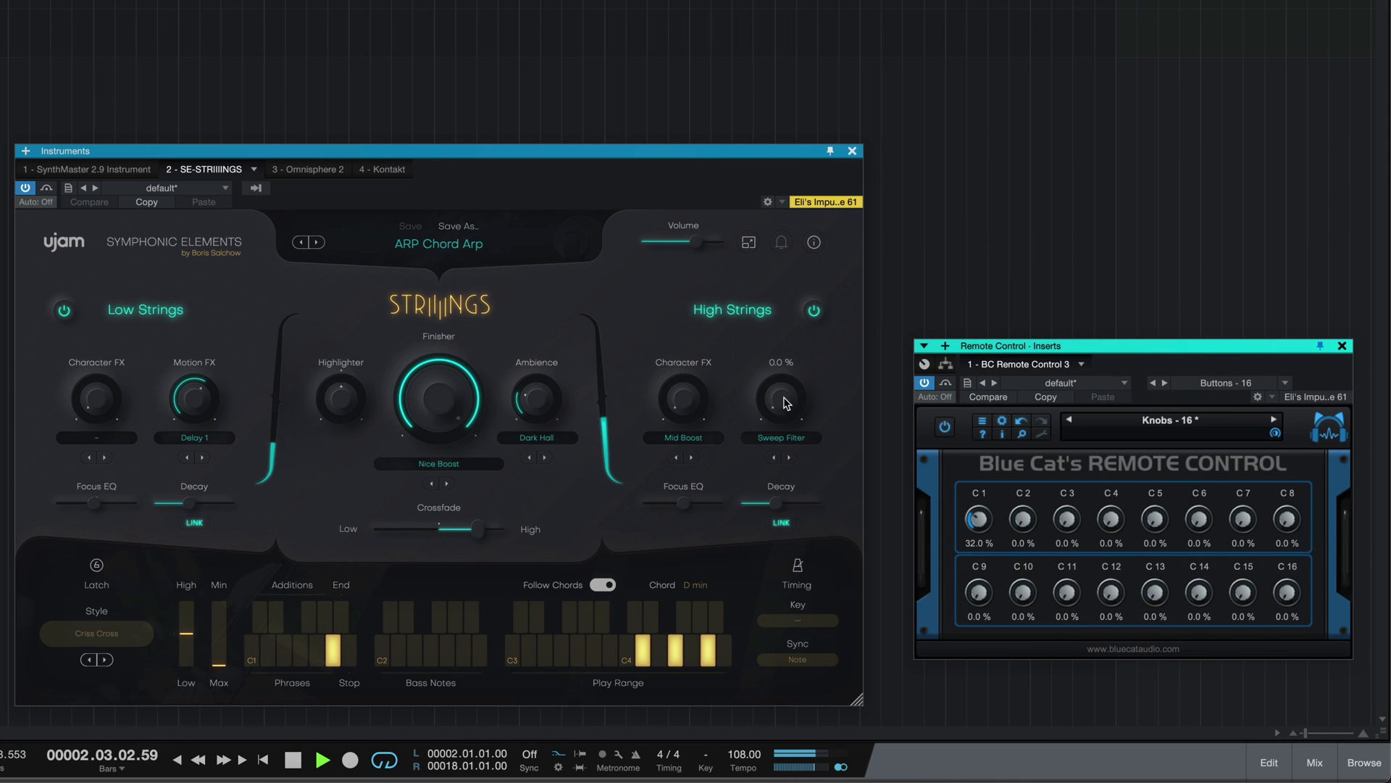
Step: Assign High Strings Motion FX a new CC learned from knob C1, then sweep C1 to test
right_click(782, 396)
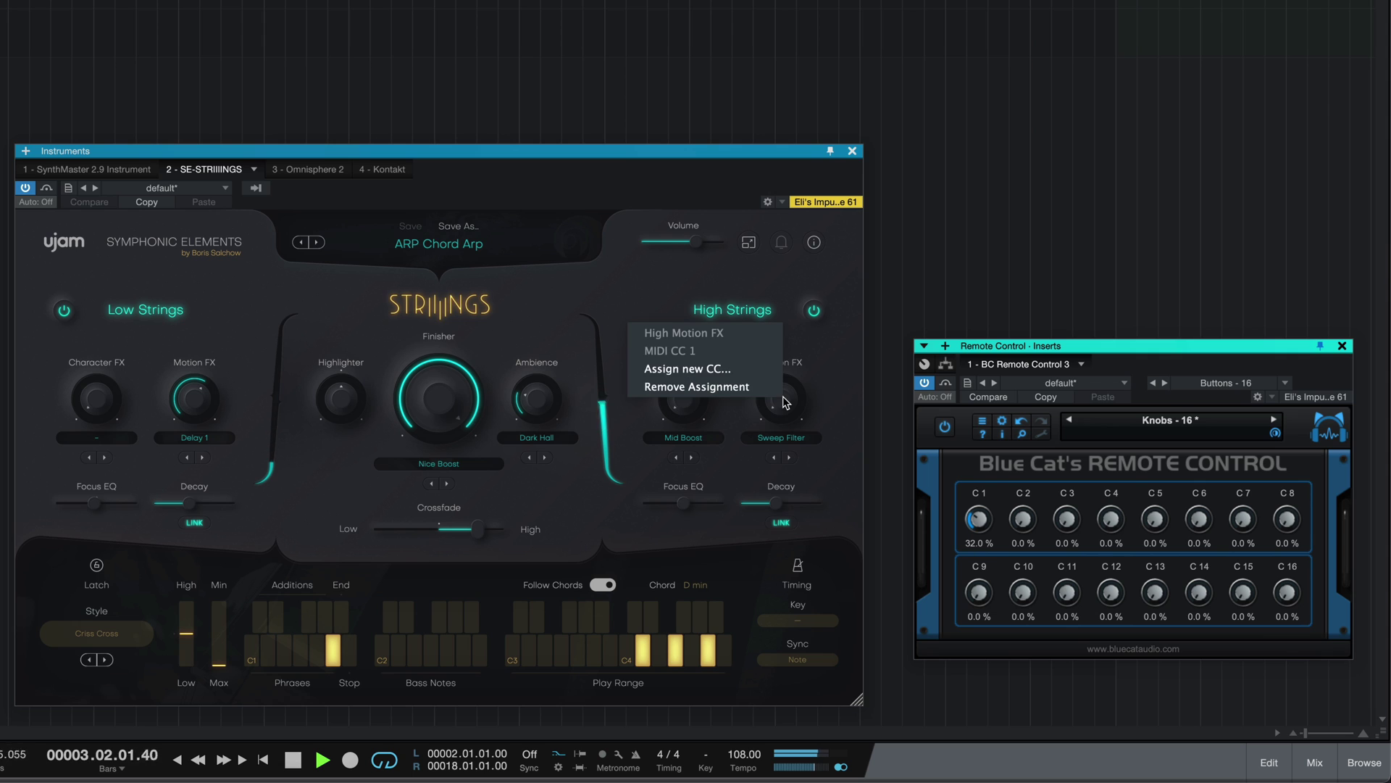
left_click(723, 369)
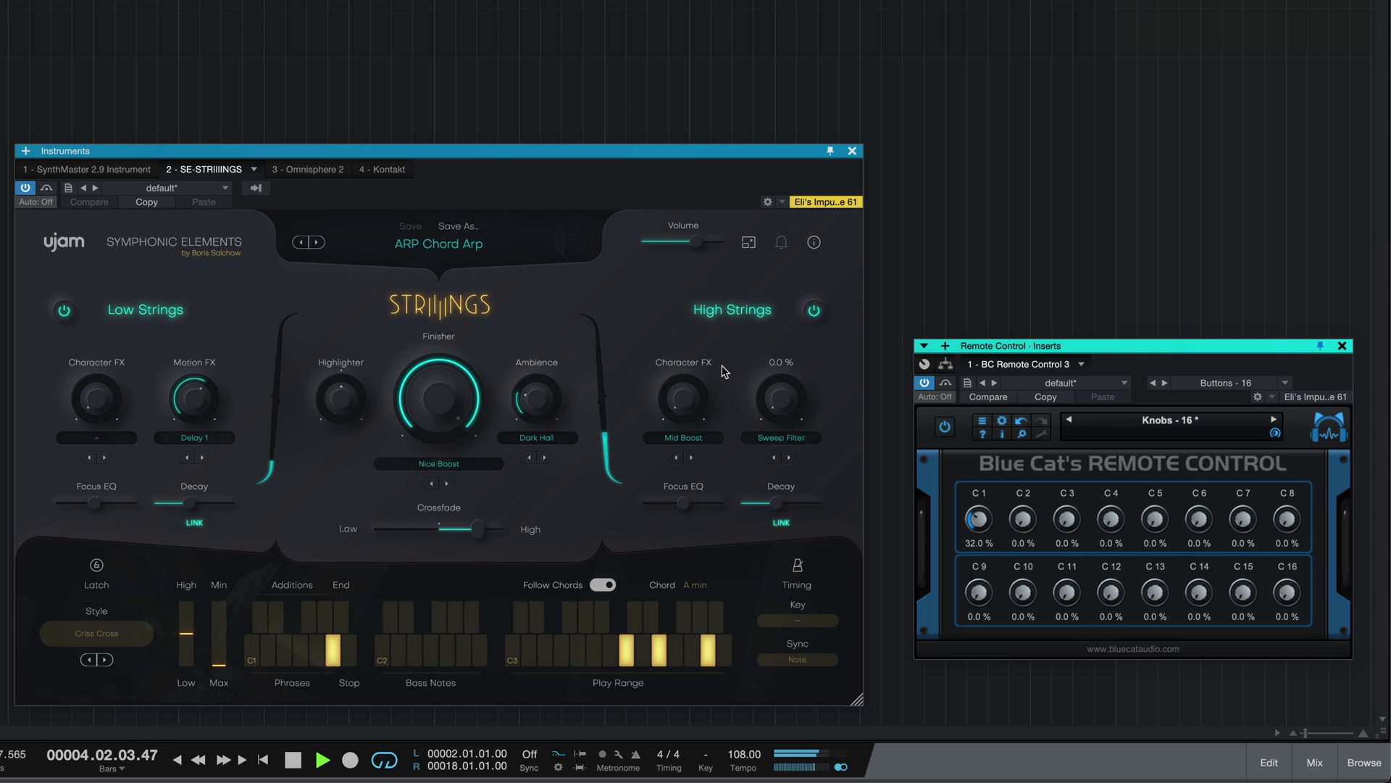
left_click(978, 516)
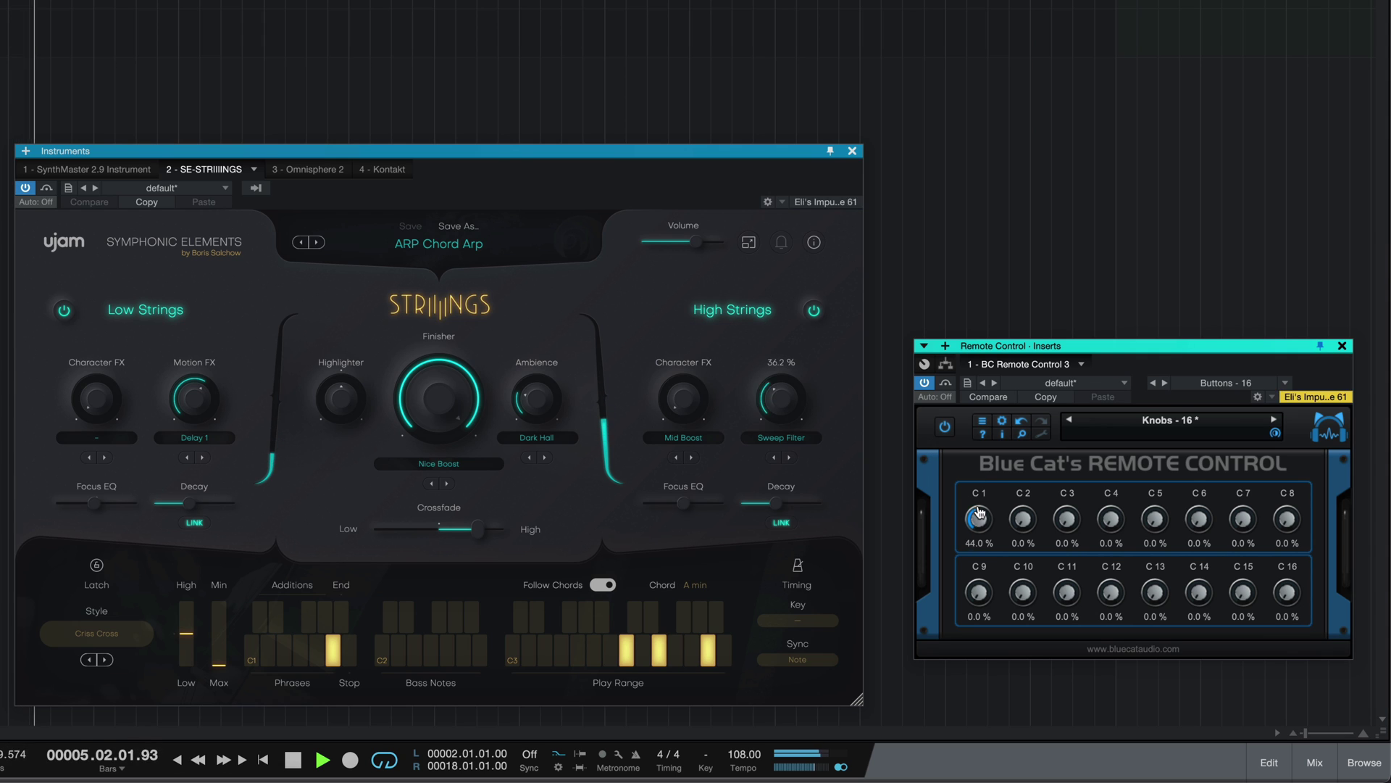
mouse_move(976, 503)
left_mouse_down()
mouse_move(962, 523)
mouse_move(958, 503)
left_mouse_up()
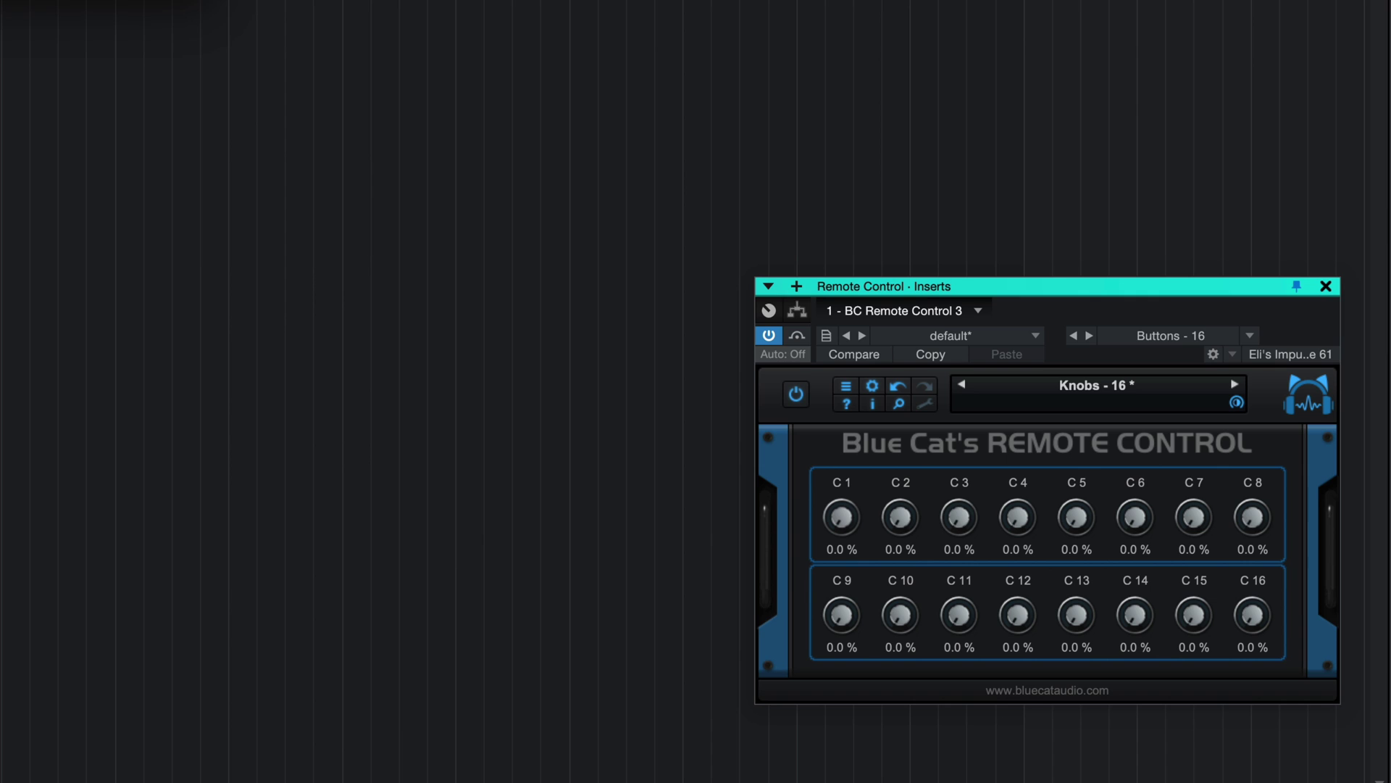
Step: Add an RC to synth pad track from Remote Control MIDI Out to SynthMaster channel 1
key("t")
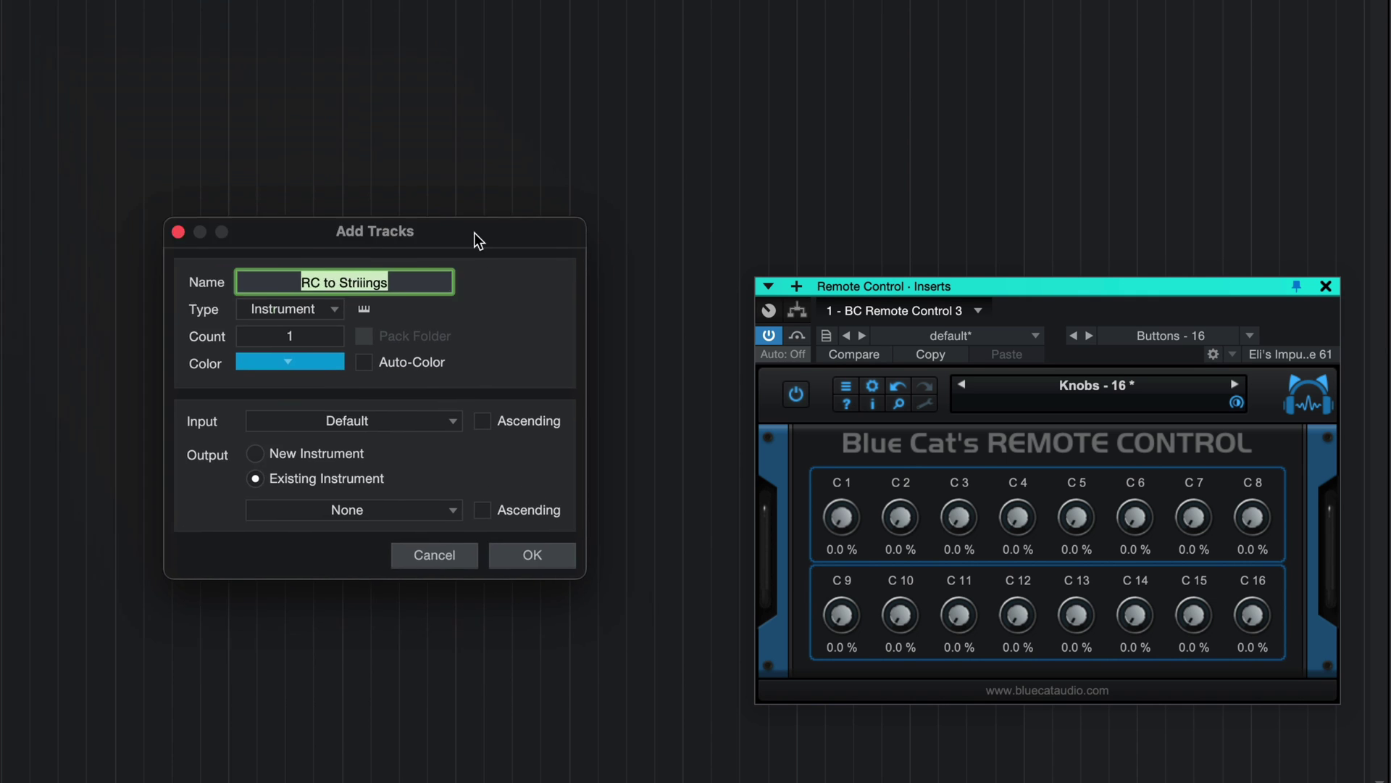
left_click_drag(474, 233, 532, 287)
type("RC t")
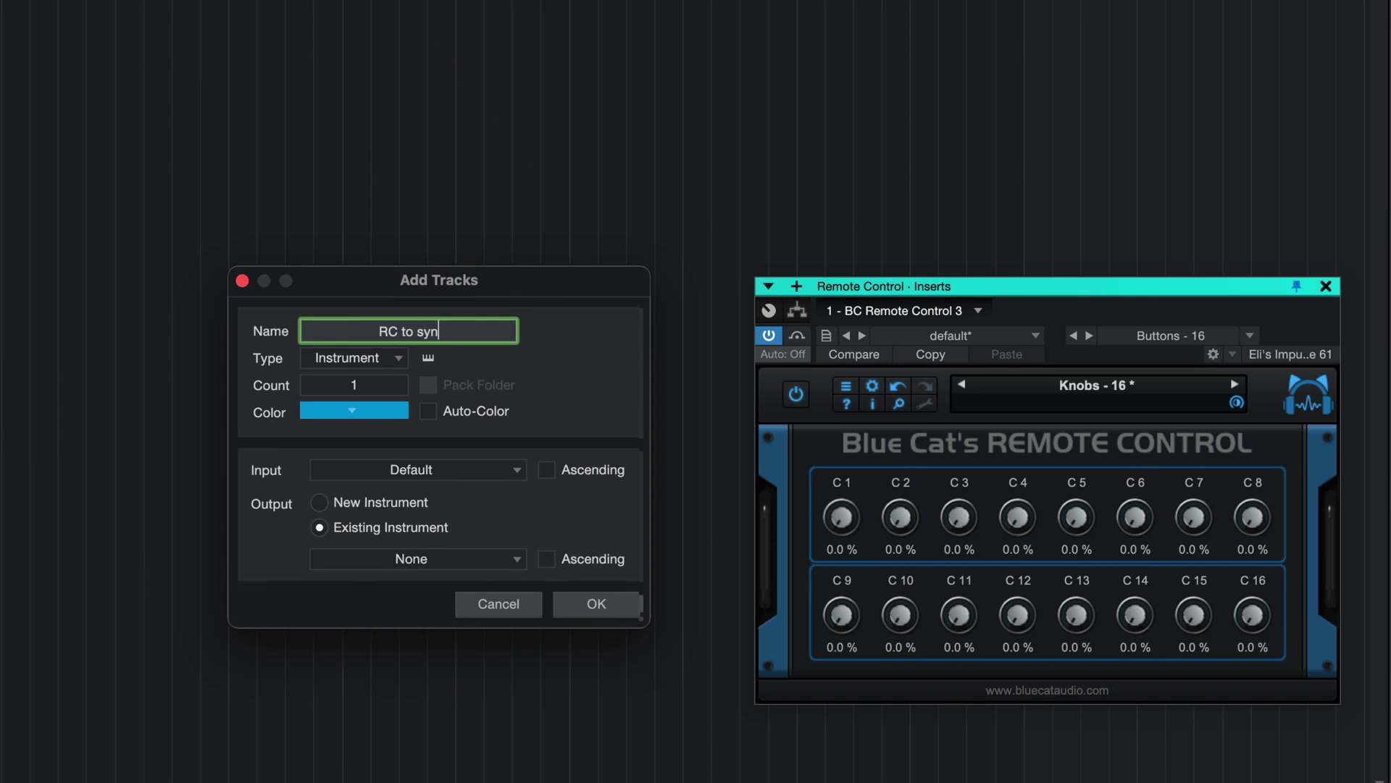
left_click(437, 470)
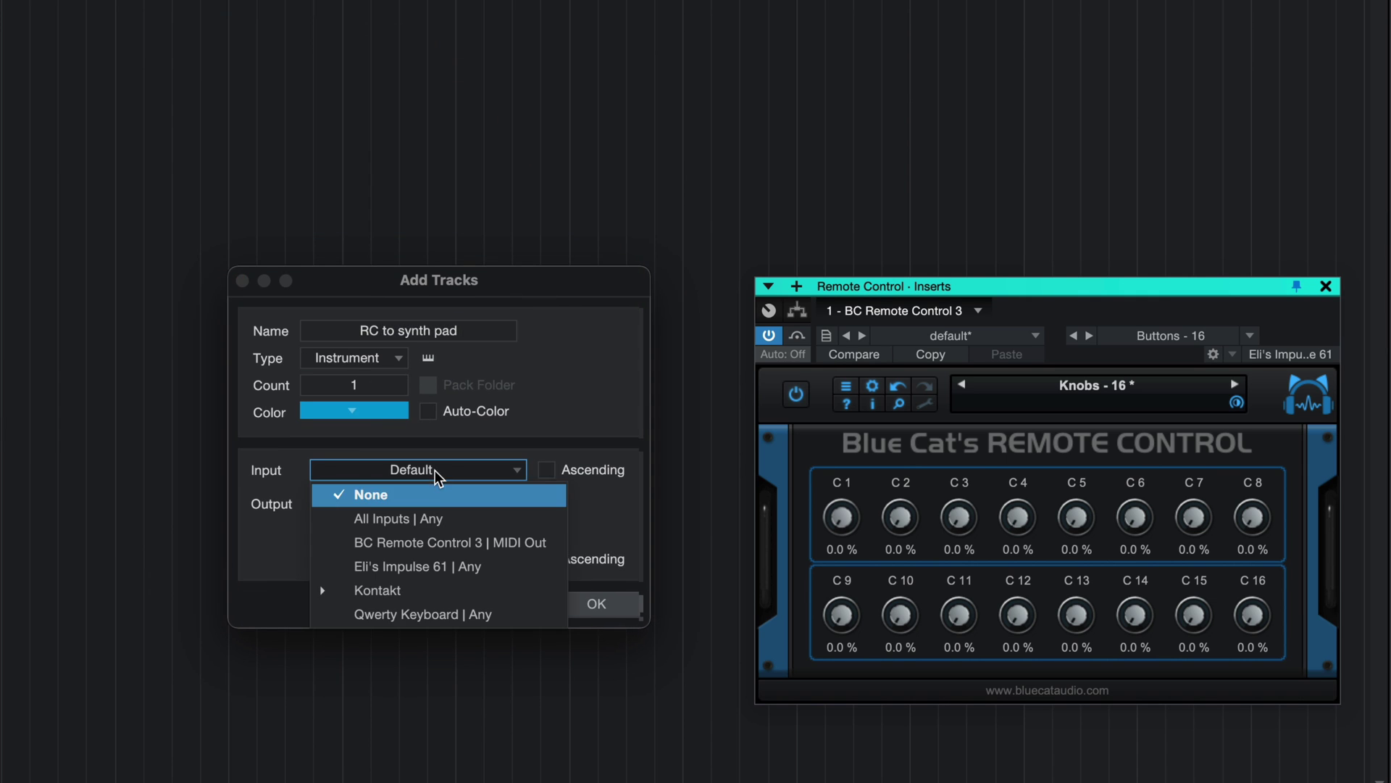
left_click(424, 537)
left_click(415, 559)
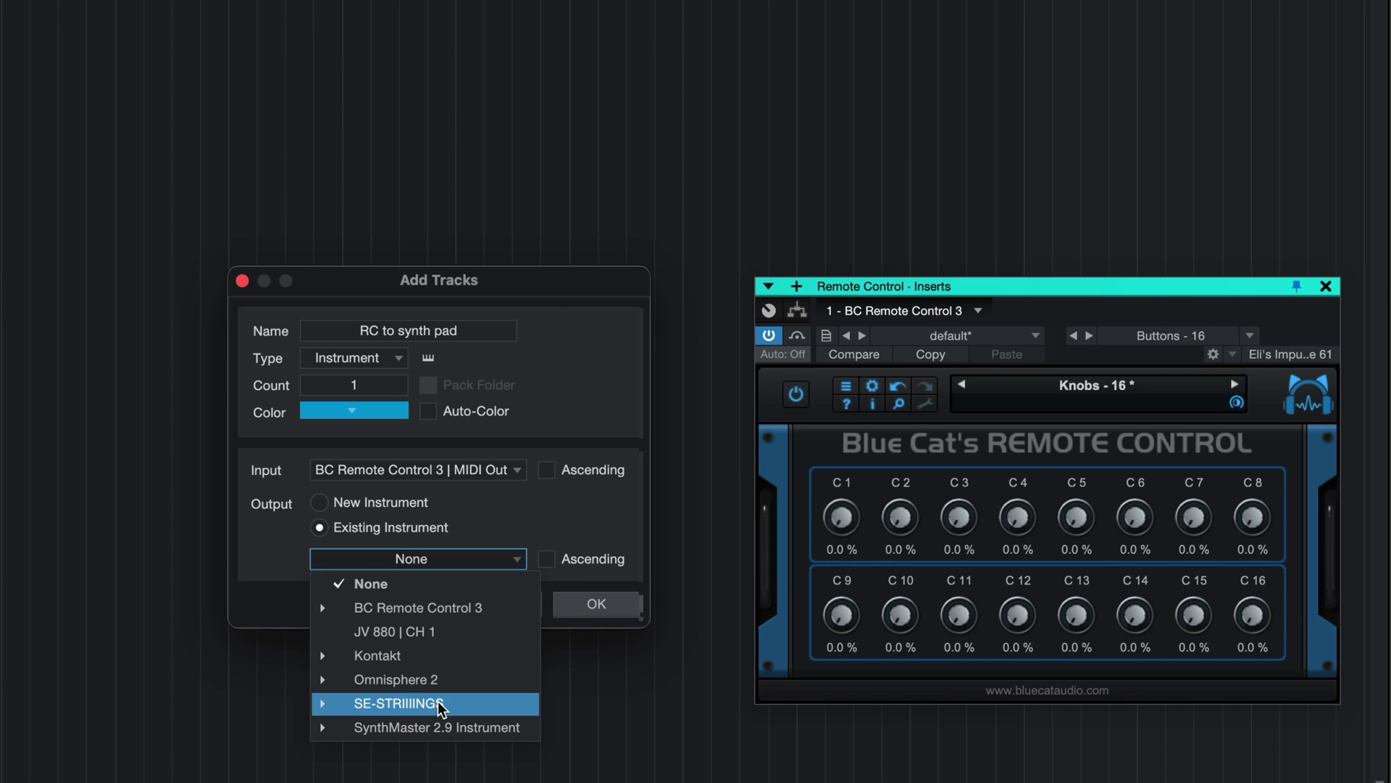
left_click(445, 708)
left_click(423, 506)
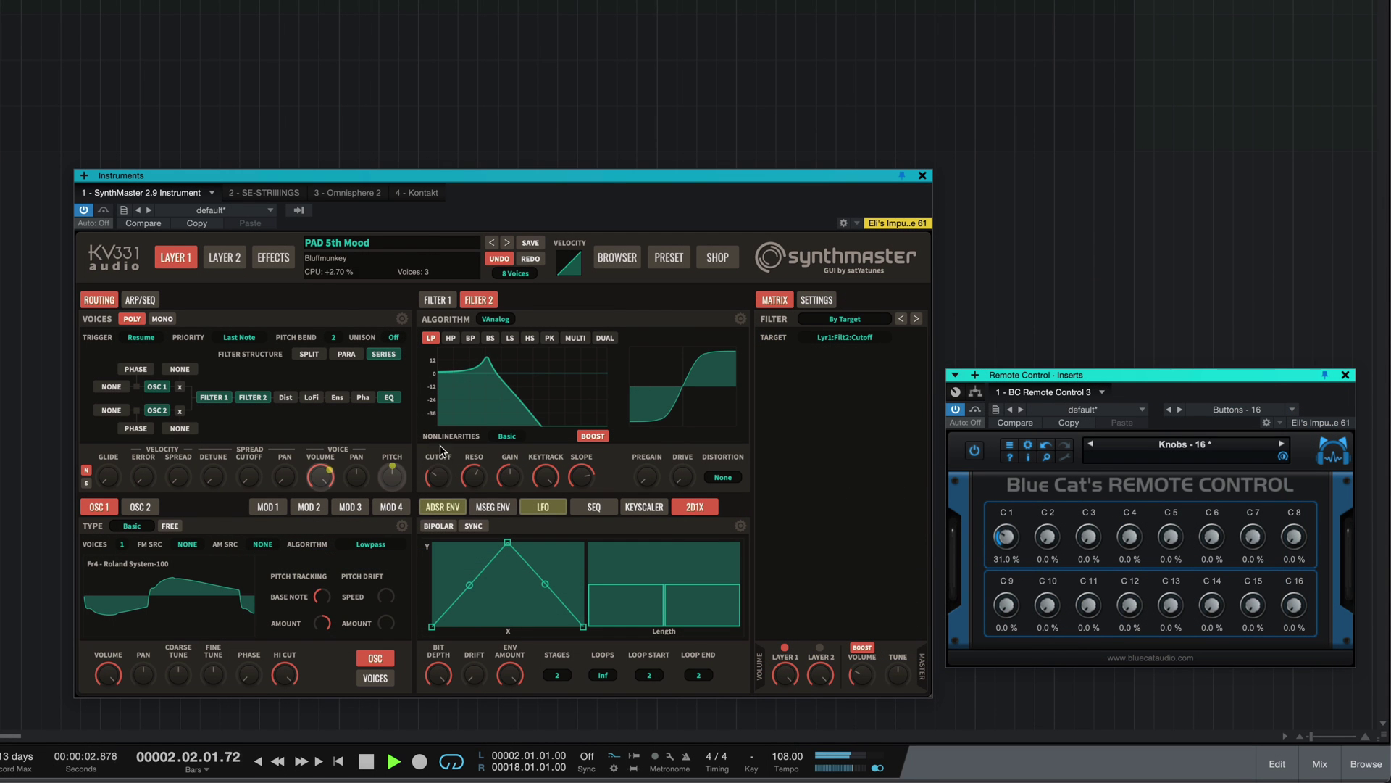
Step: Preset-MIDI-learn SynthMaster's Filter 2 cutoff to knob C1
right_click(439, 478)
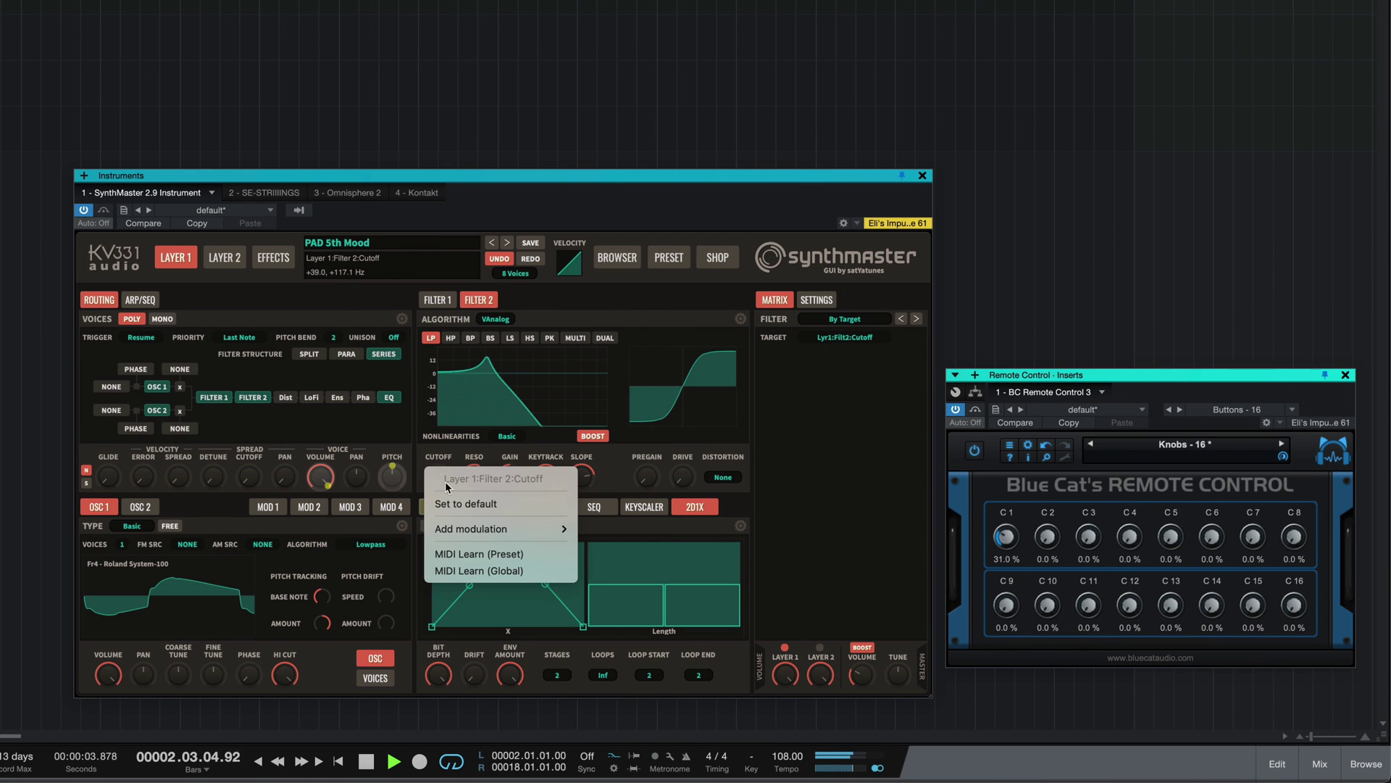
left_click(479, 553)
mouse_move(1005, 536)
left_mouse_down()
mouse_move(1009, 518)
mouse_move(994, 545)
mouse_move(1007, 523)
mouse_move(1007, 535)
left_mouse_up()
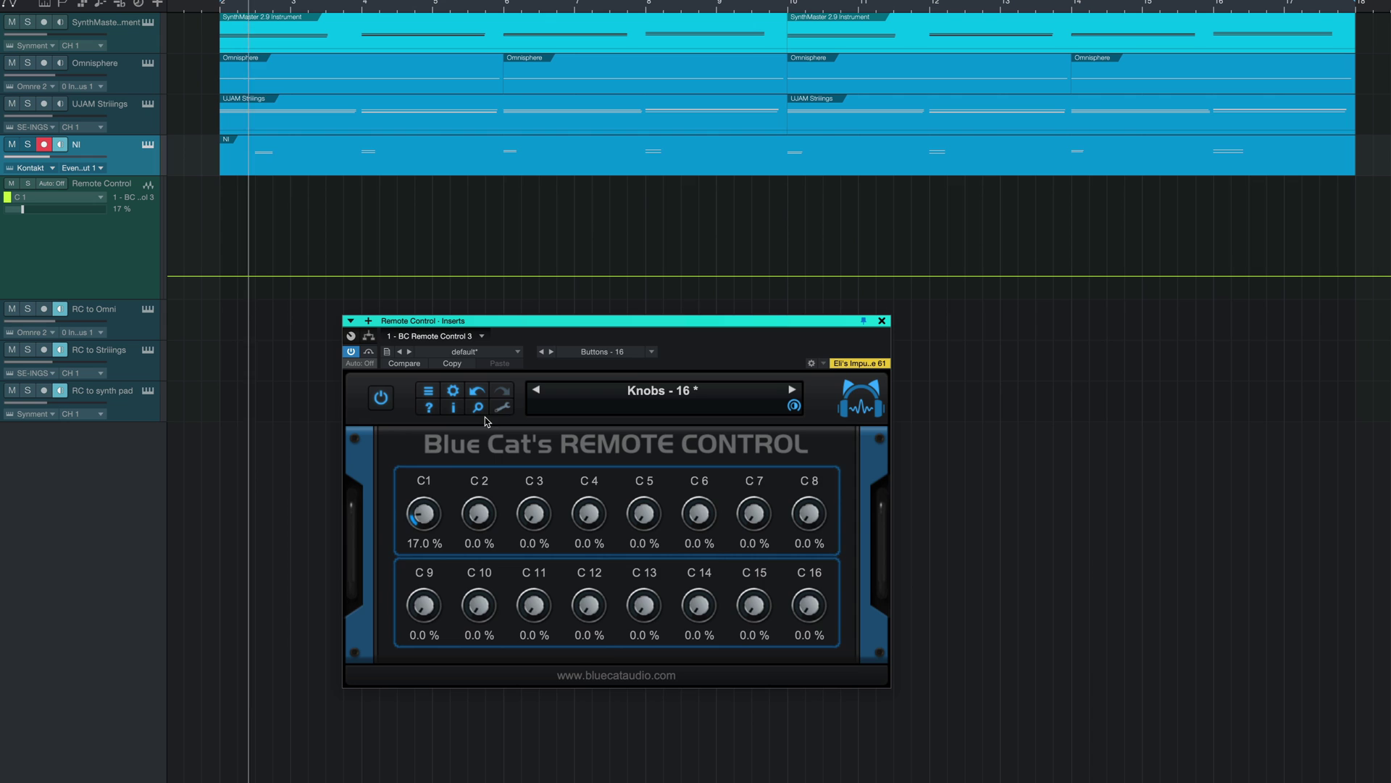
Step: Rename knob C1 to 'Filters' and set Remote Control's automation mode to Latch
left_click(502, 406)
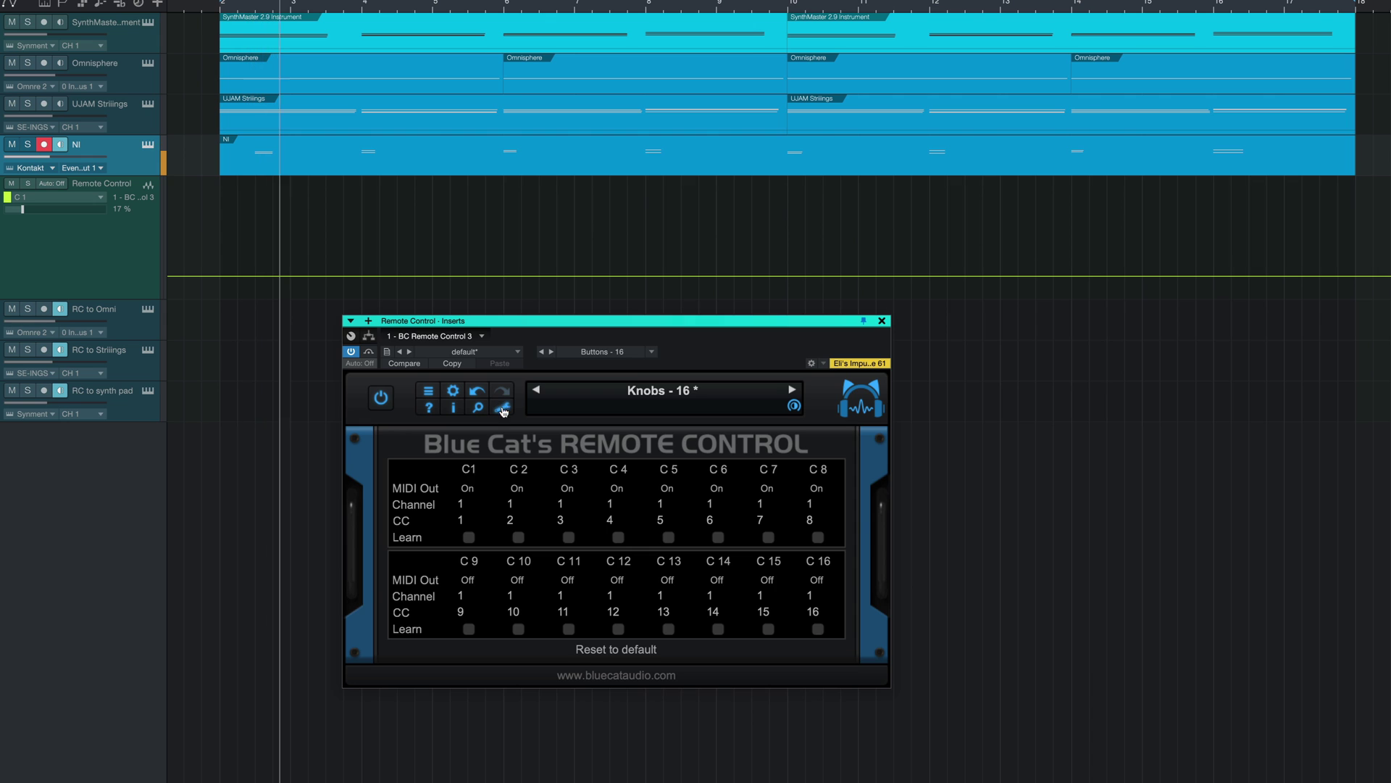
double_click(467, 468)
type("Filte")
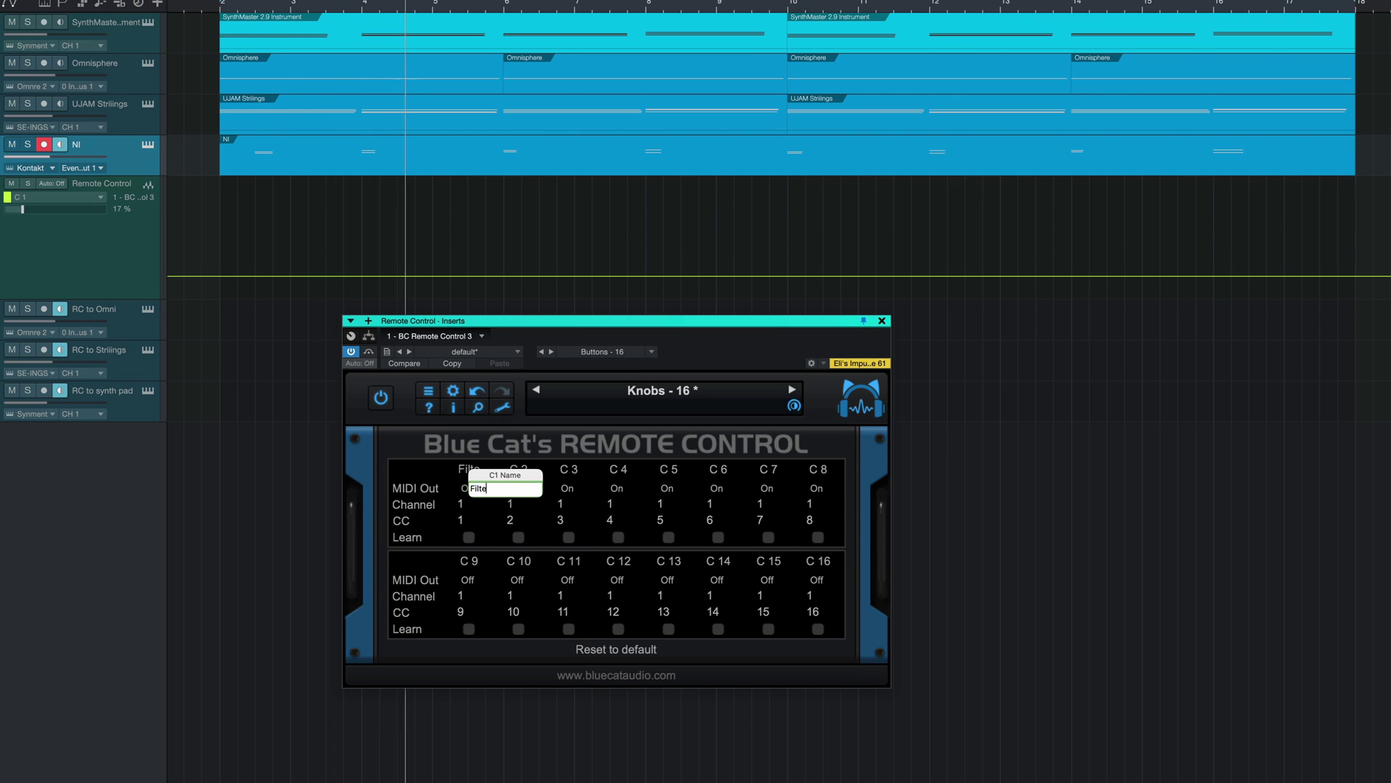
type("rs")
key("Return")
left_click(502, 407)
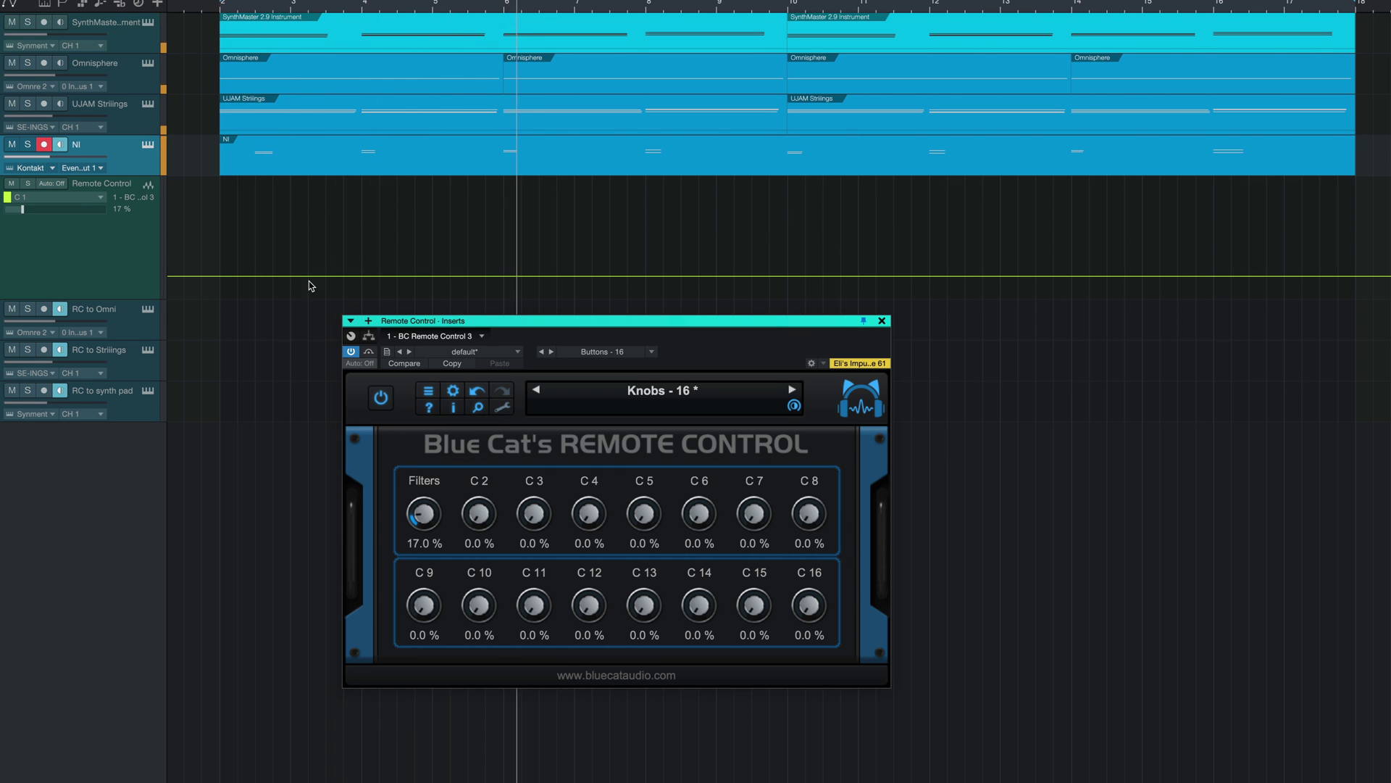
left_click(53, 183)
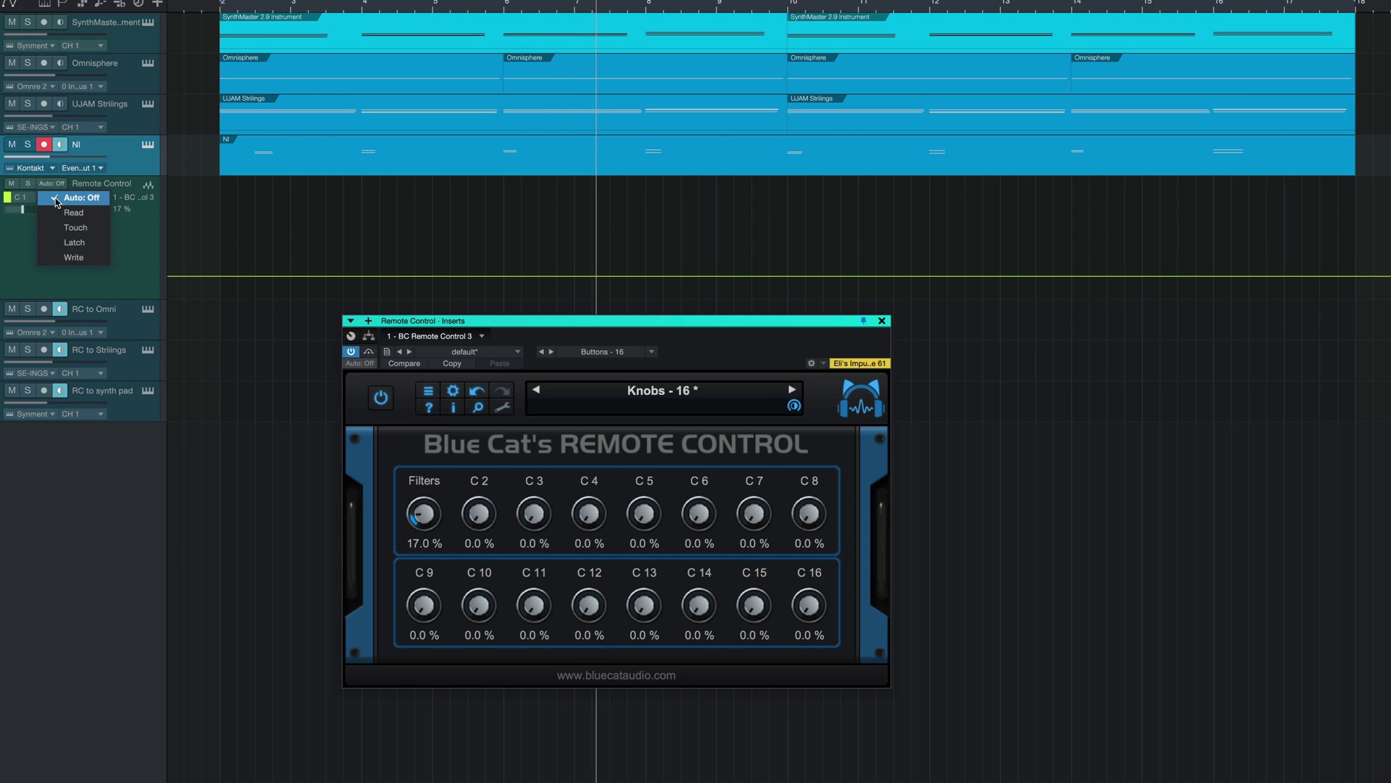
left_click(72, 242)
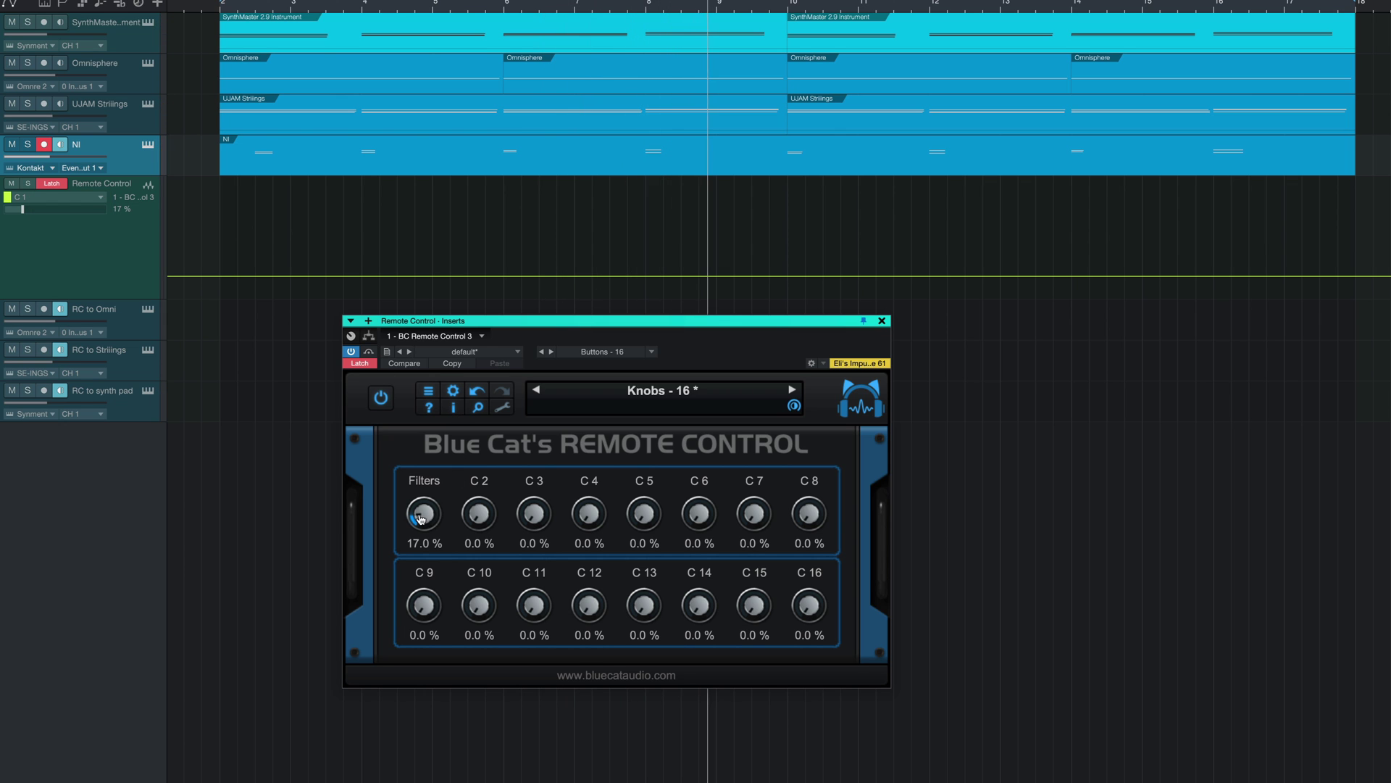
Step: Raise the Filters knob to record a rising Latch automation pass
mouse_move(420, 517)
left_mouse_down()
mouse_move(423, 497)
mouse_move(398, 525)
mouse_move(411, 466)
mouse_move(377, 507)
left_mouse_up()
Step: MIDI CC learn Omnisphere's resonance knob to Remote Control knob C1
right_click(701, 475)
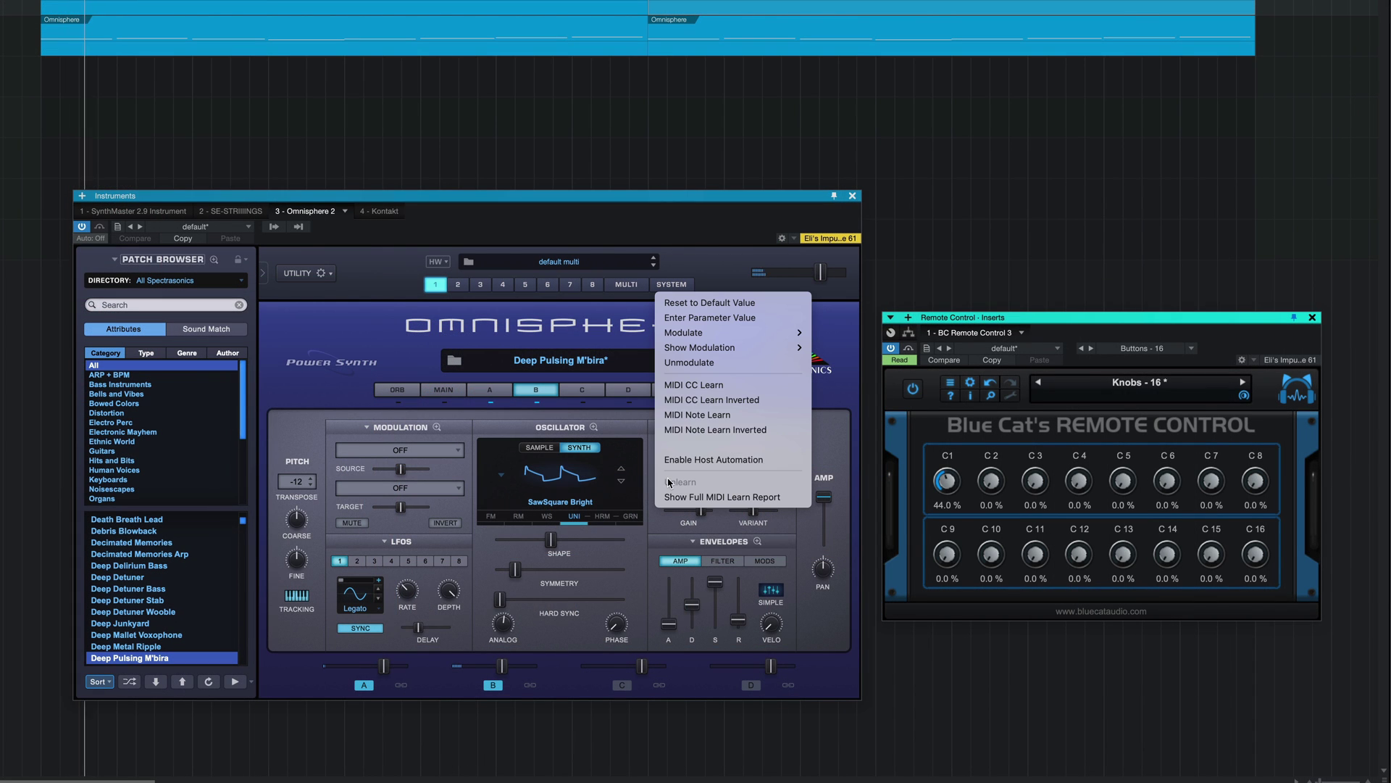
left_click(730, 389)
left_click_drag(947, 484, 945, 469)
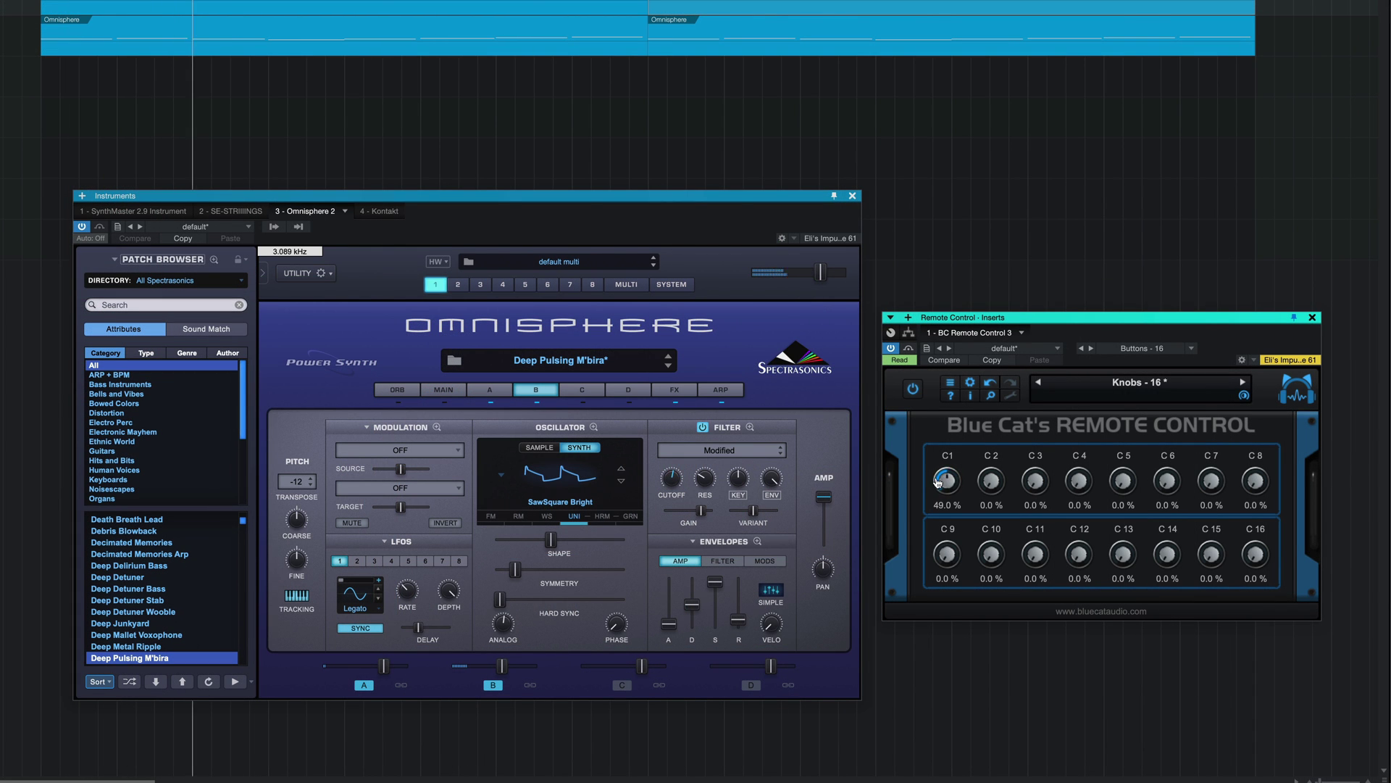
Step: Rename knob C1 to 'Arp Filter' in the wrench MIDI settings table
left_click(1009, 395)
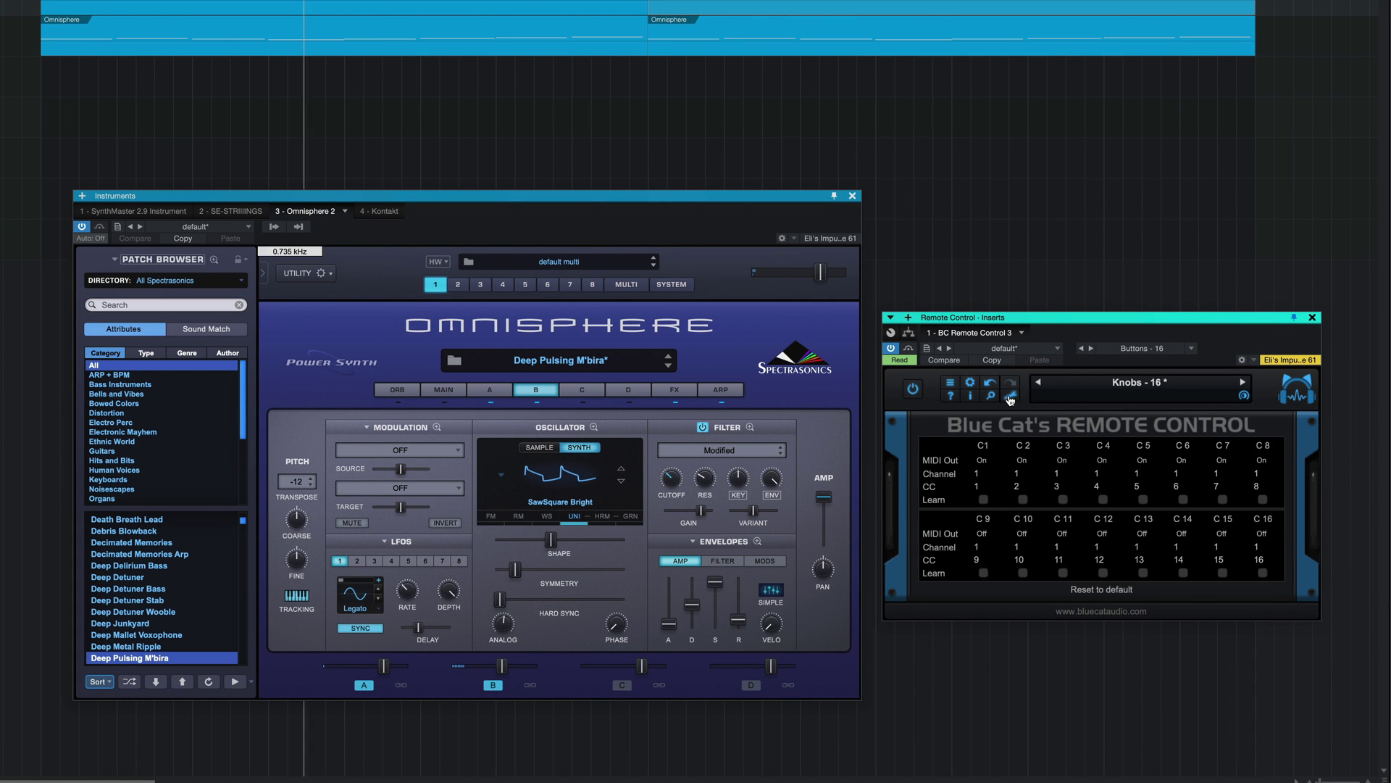
double_click(986, 448)
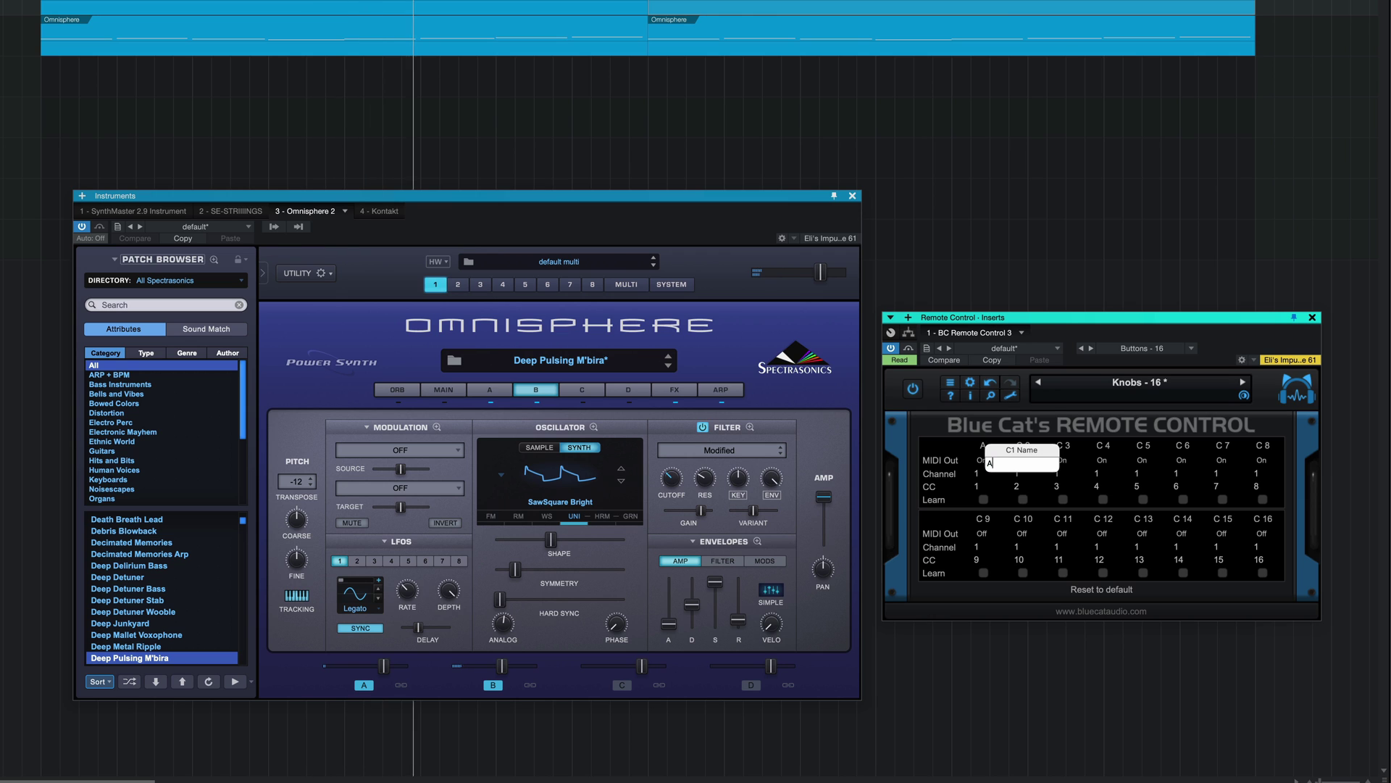
type("Arp Filter")
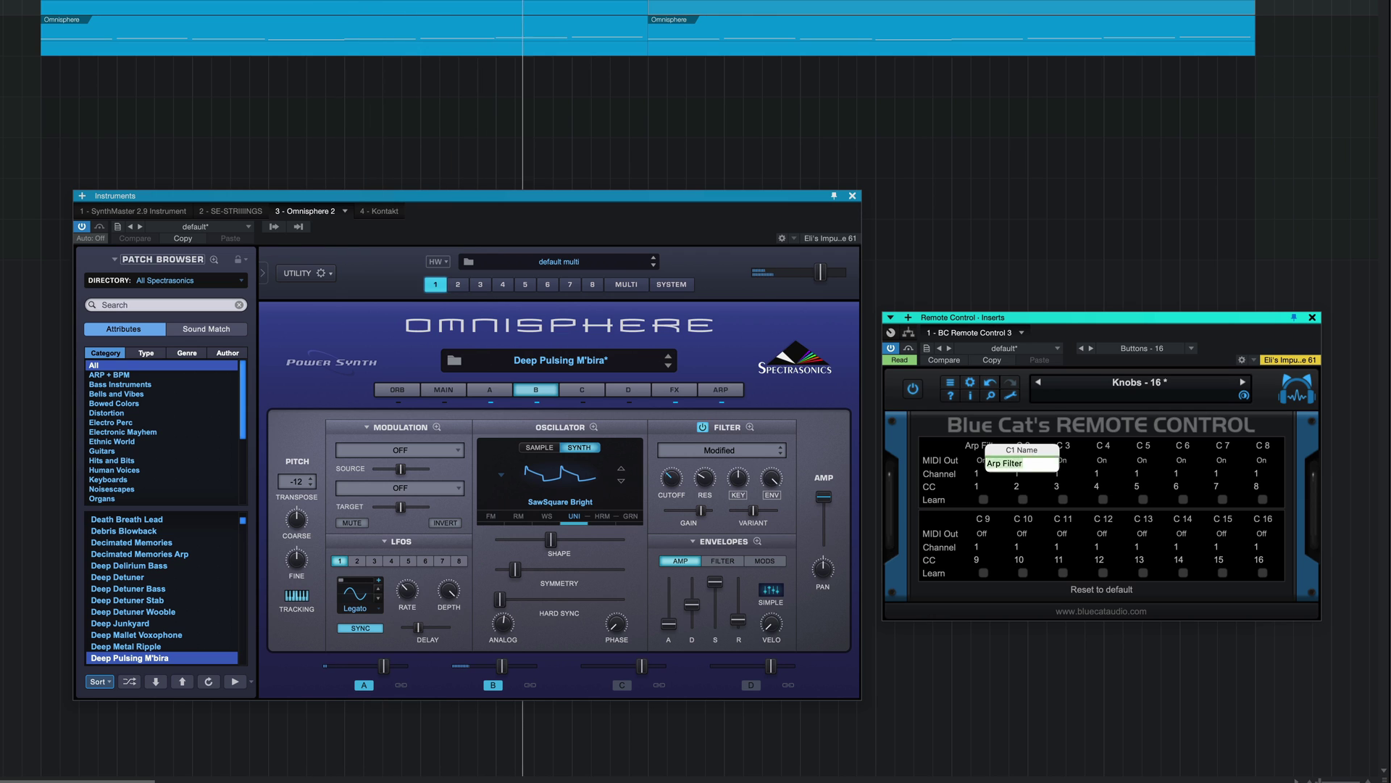
key("Return")
left_click(1009, 396)
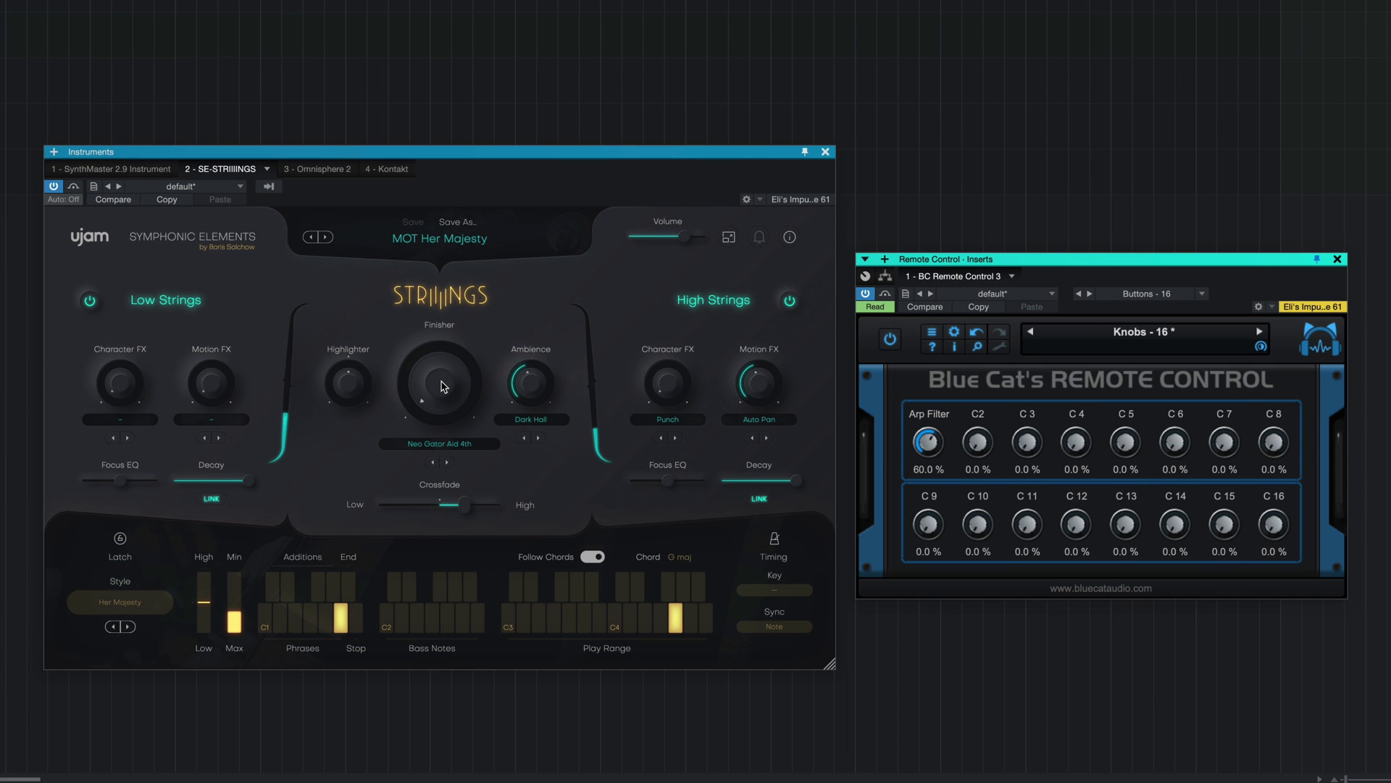
right_click(442, 348)
Step: Learn Striiings' centre knob to knob C2 and rename C2 'StrGt'
left_click(479, 378)
left_click_drag(977, 441, 978, 403)
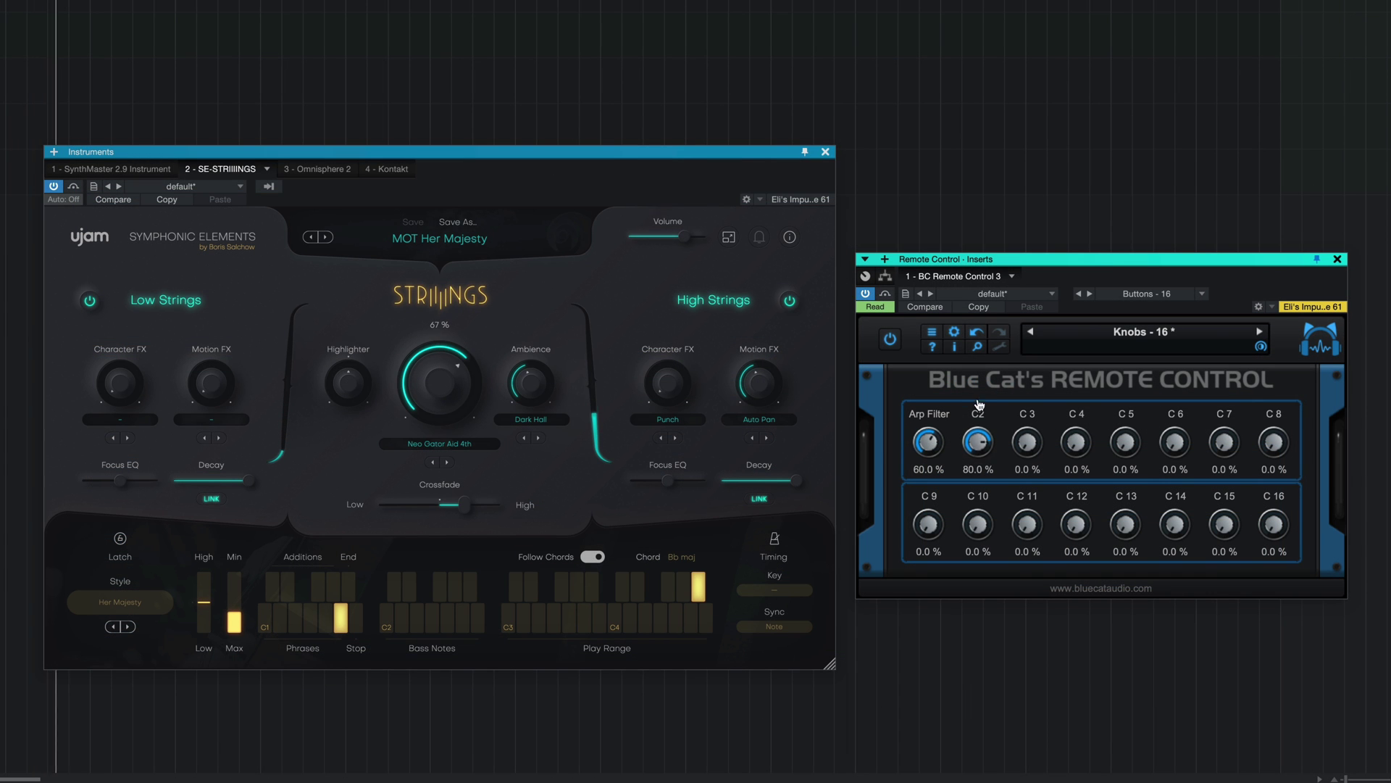
double_click(984, 416)
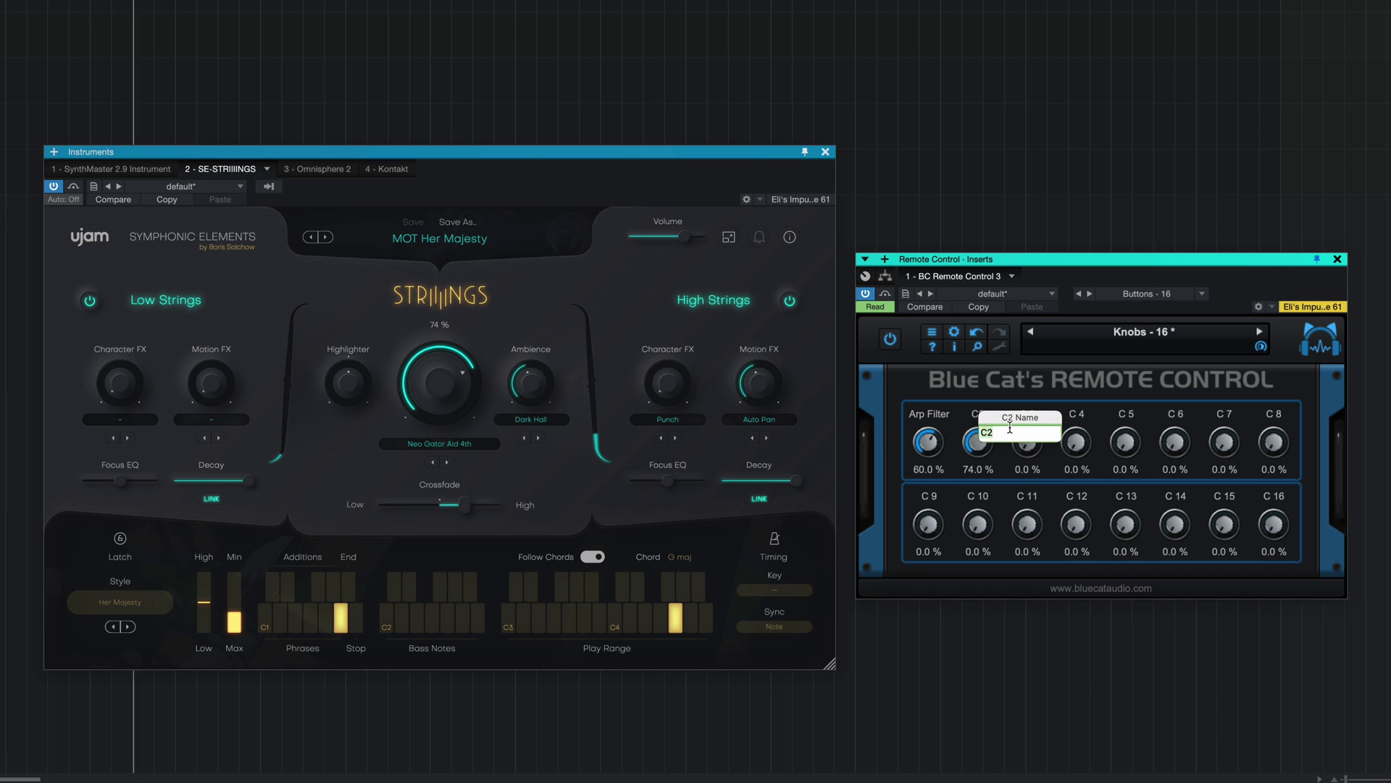
type("StrGt")
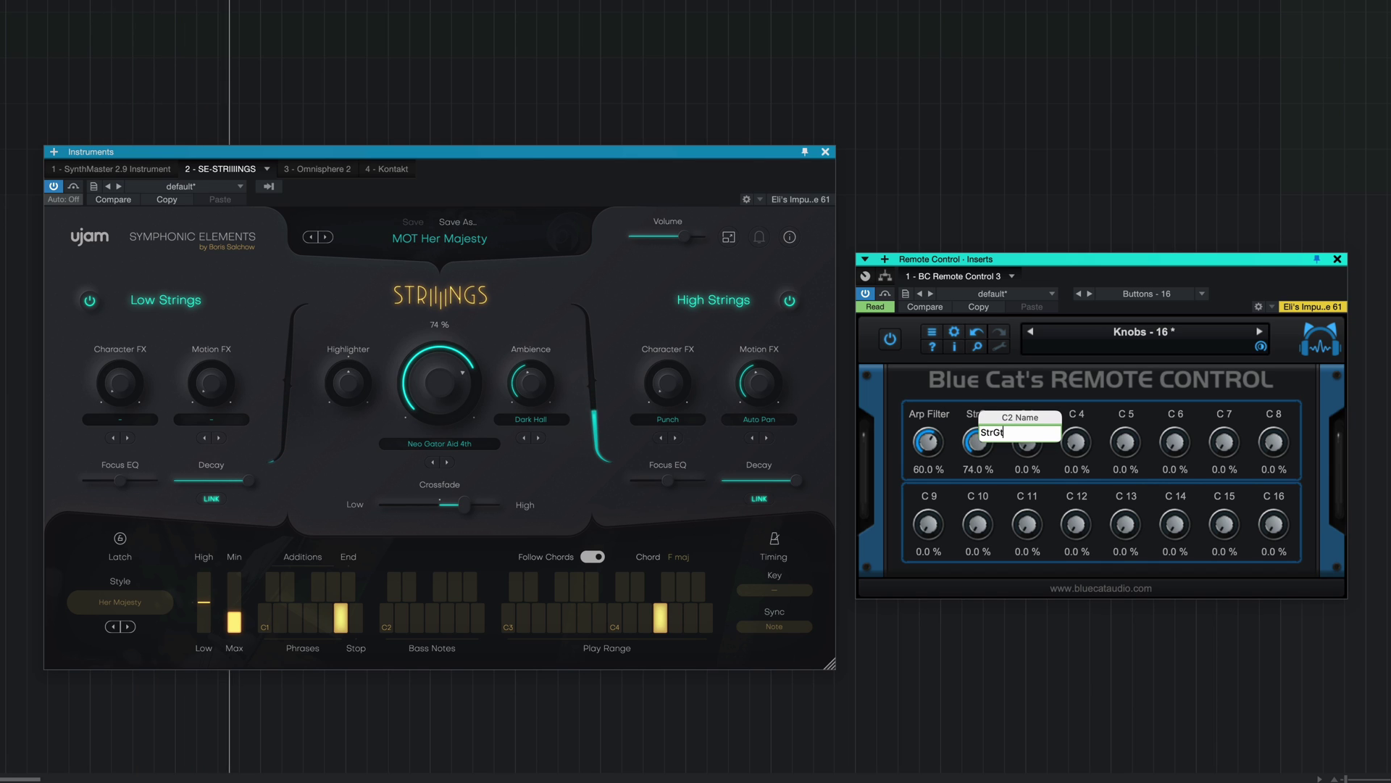
key("Return")
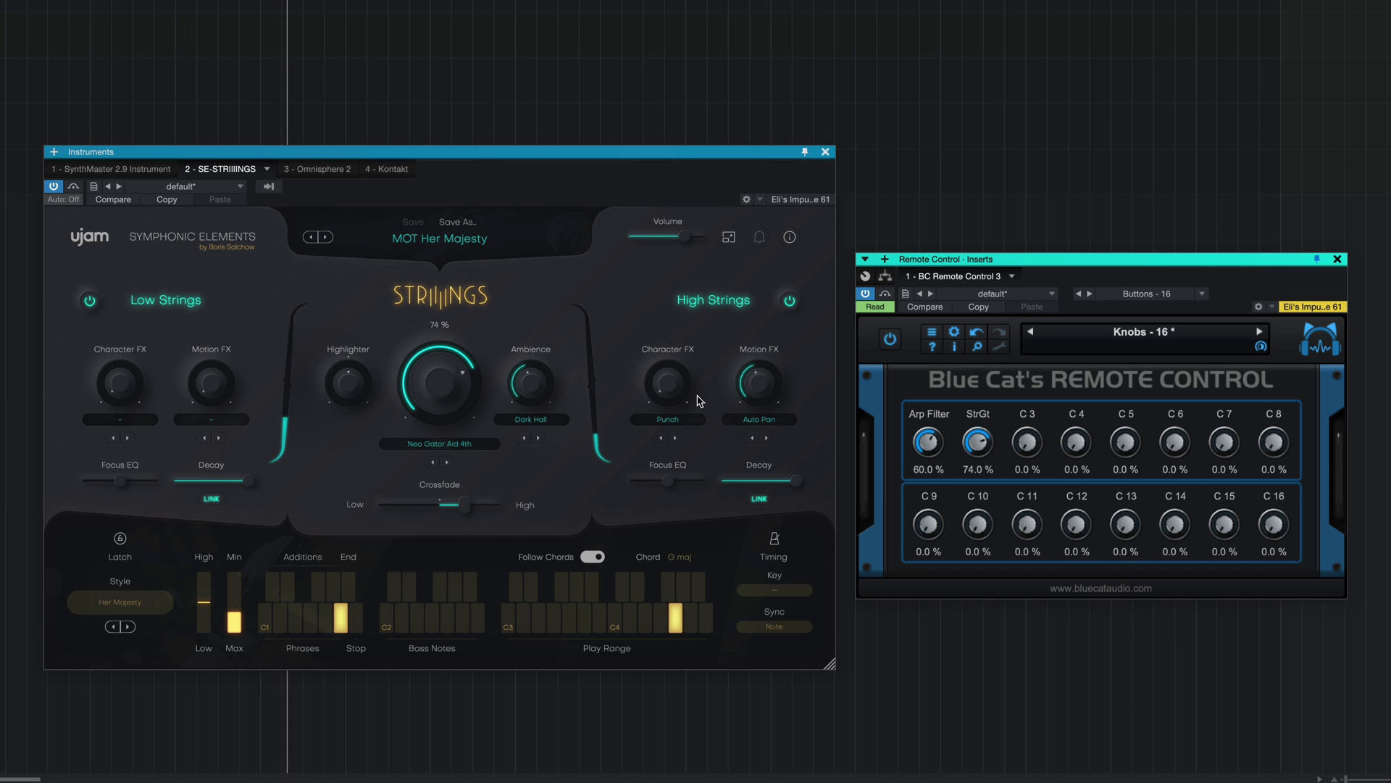
Step: Learn High Strings Motion FX to knob C3, rename it 'StrPn', then lower C4 to sweep SynthMaster's cutoff
right_click(755, 394)
left_click(706, 376)
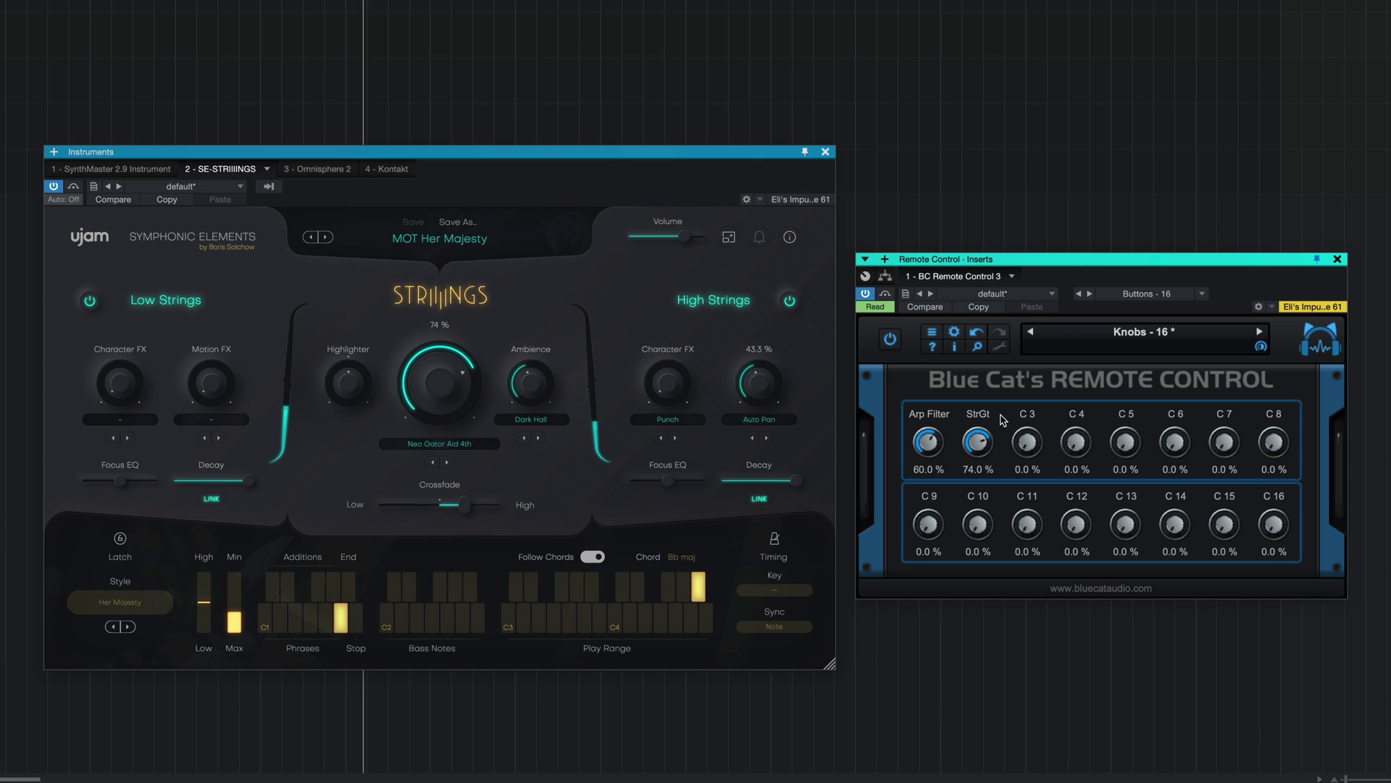
left_click_drag(1028, 444, 1024, 409)
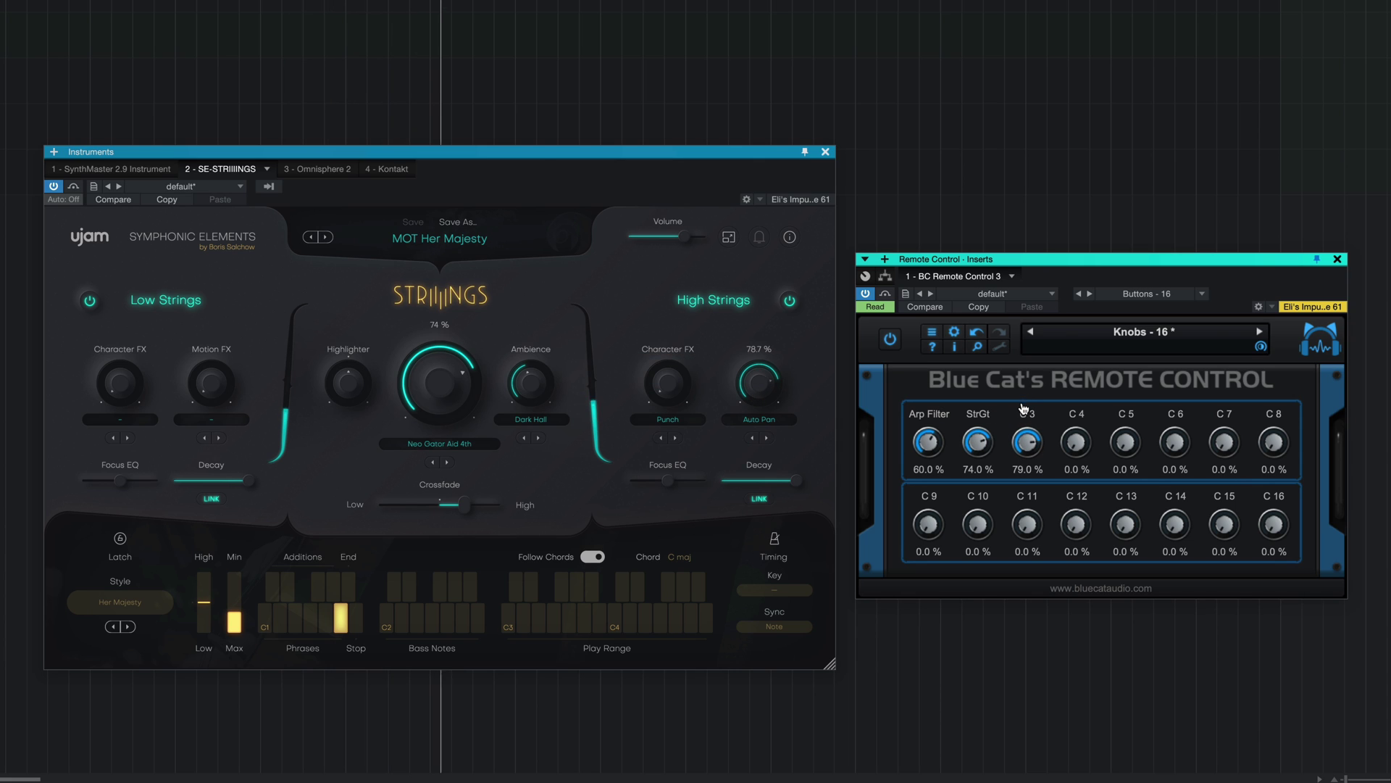
double_click(1032, 419)
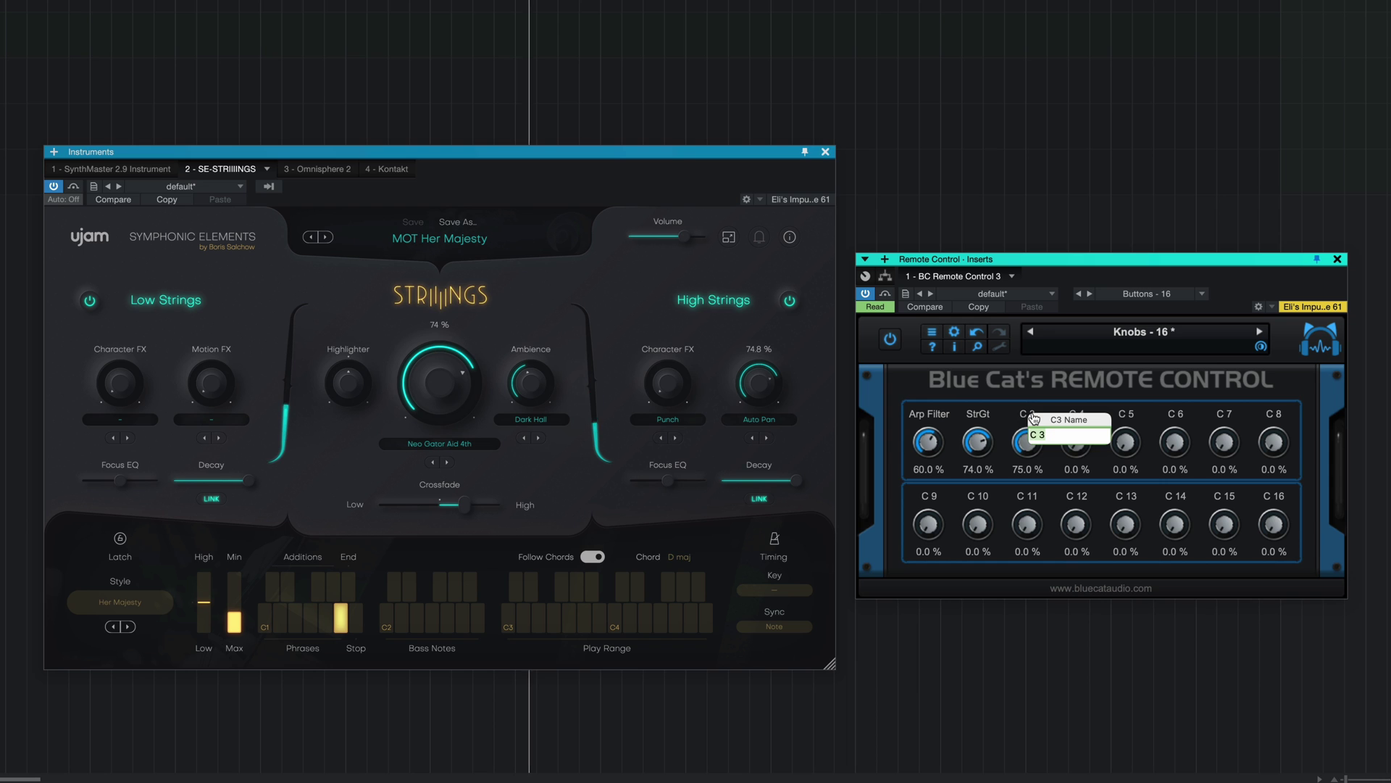
type("StrPn")
key("Return")
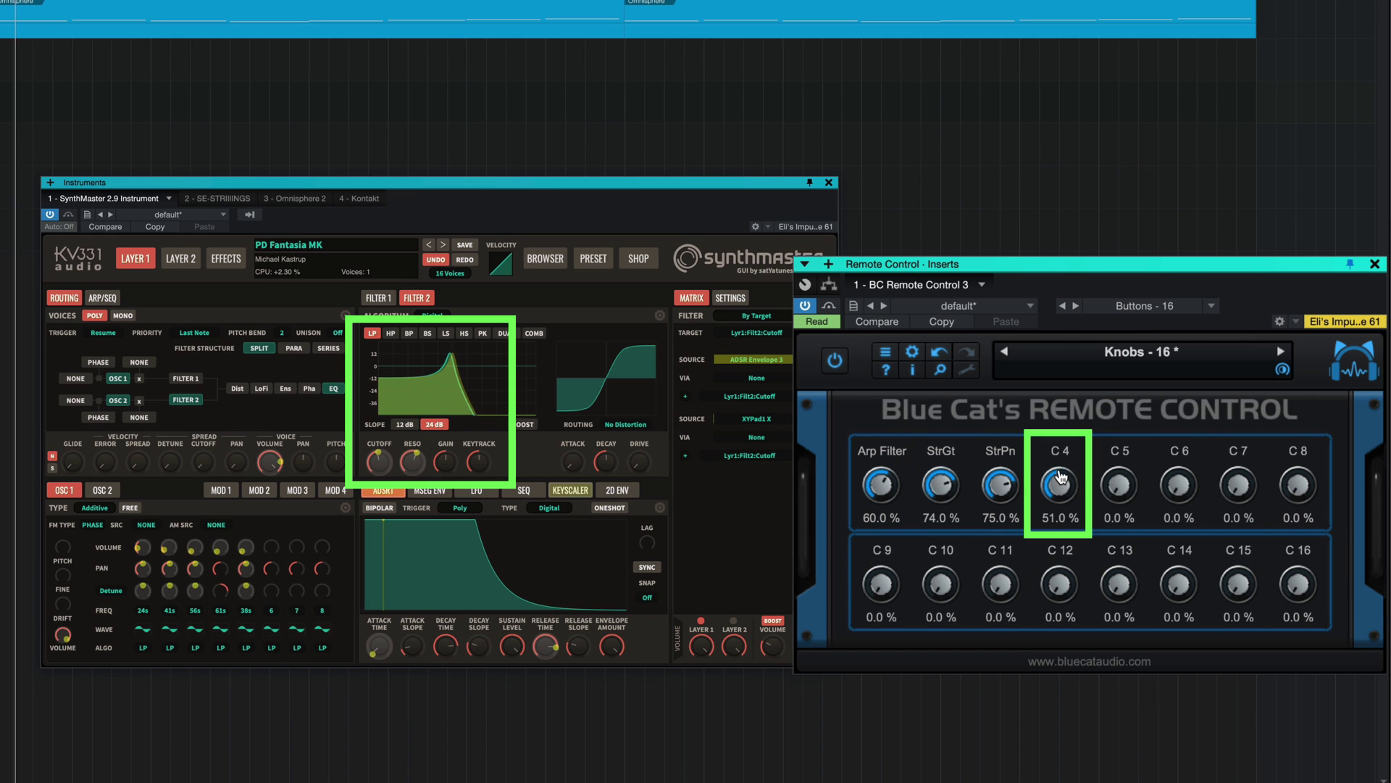
left_click_drag(1060, 476, 1050, 481)
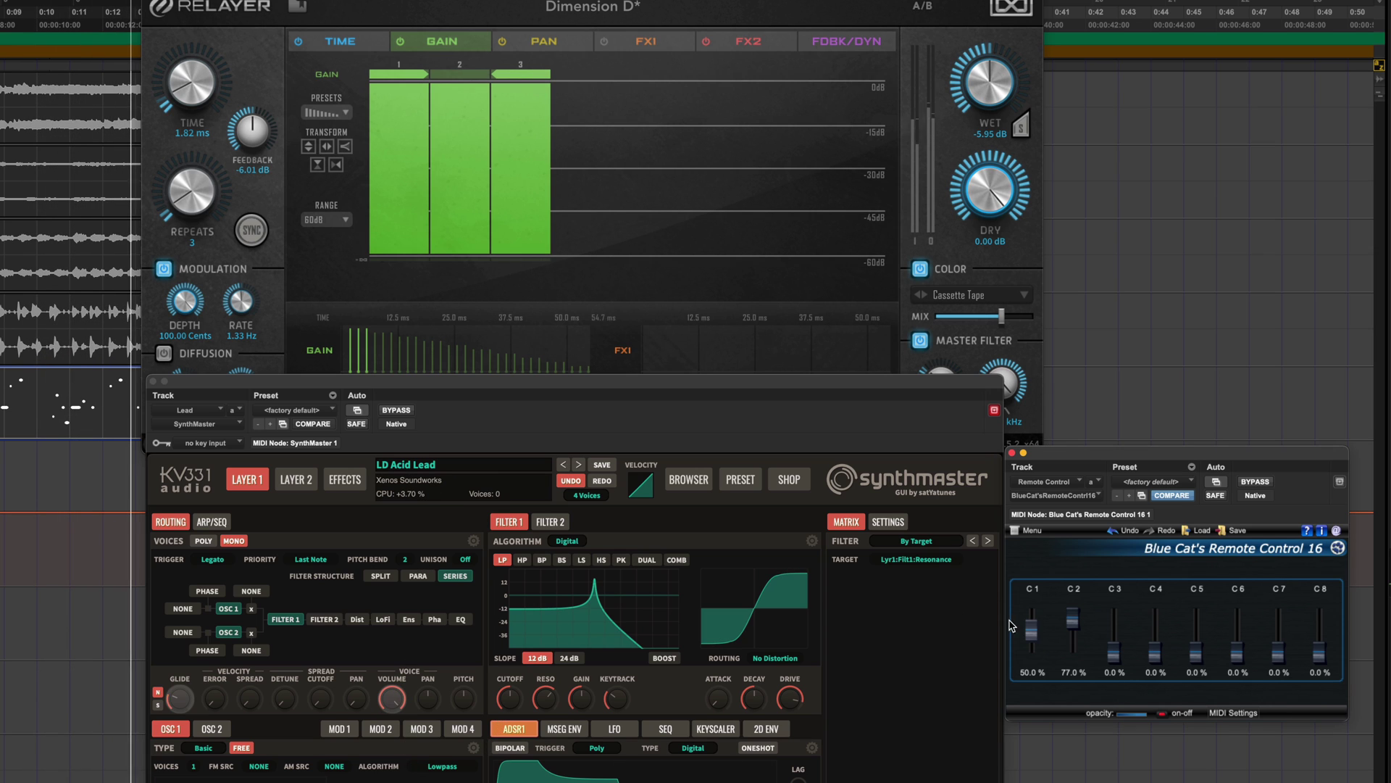
Step: Adjust C1, put the Remote Control track in a write automation mode, and start recording
left_click_drag(1034, 622, 1033, 626)
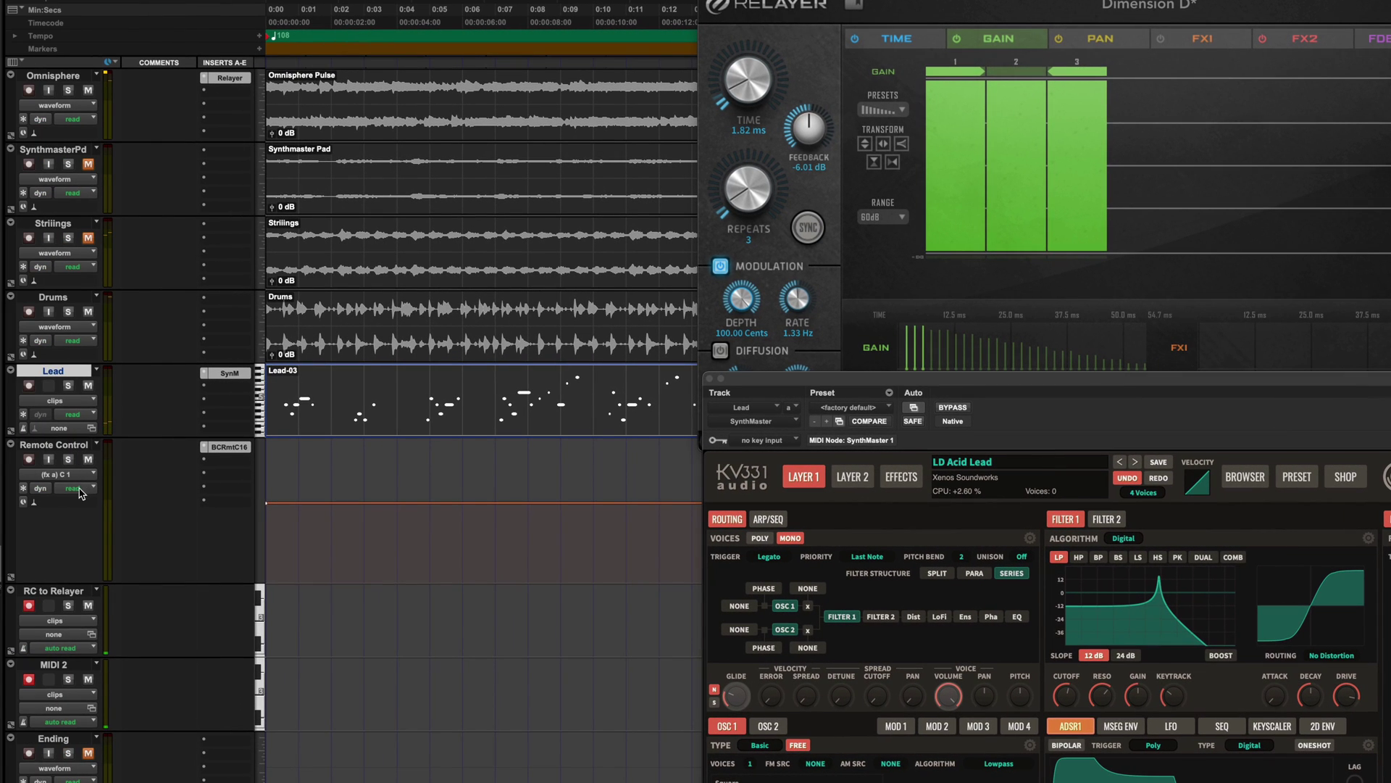
left_click(85, 494)
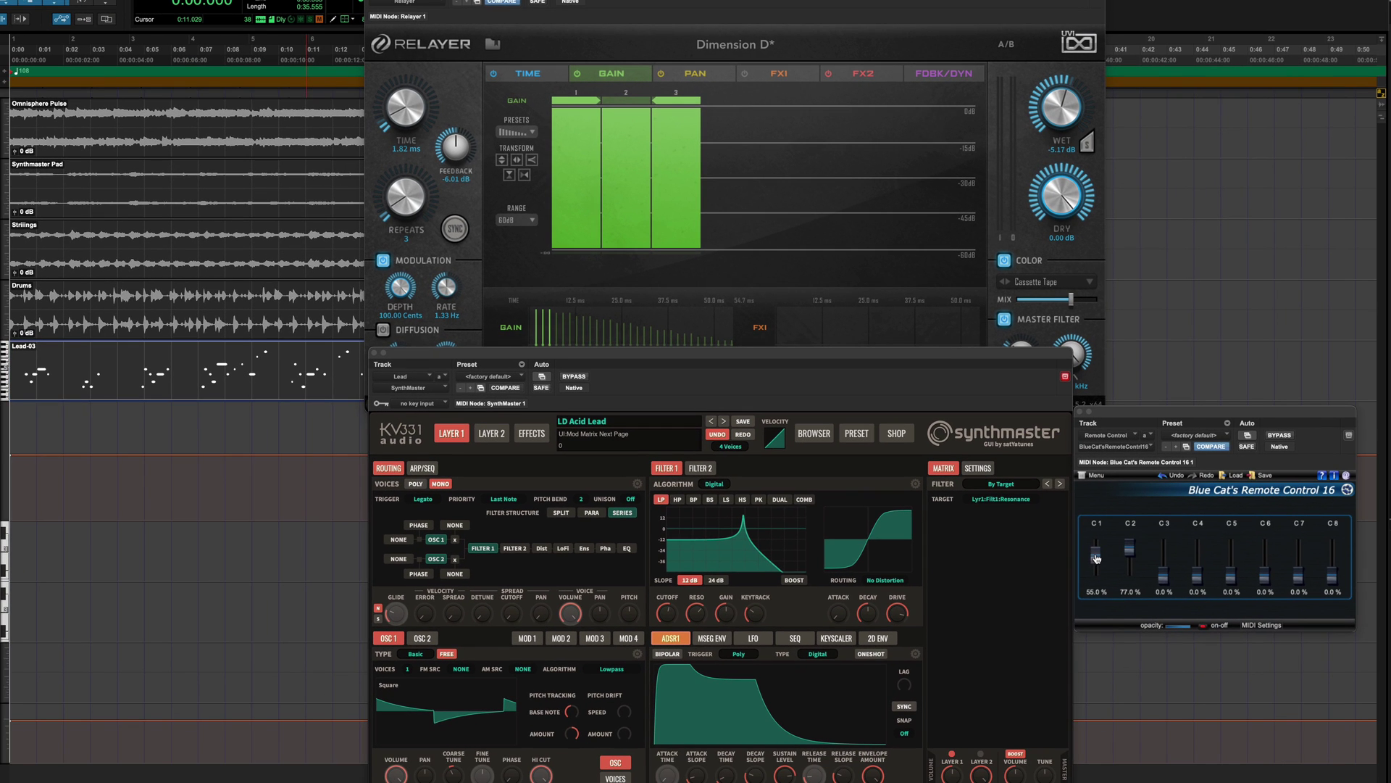
key("space")
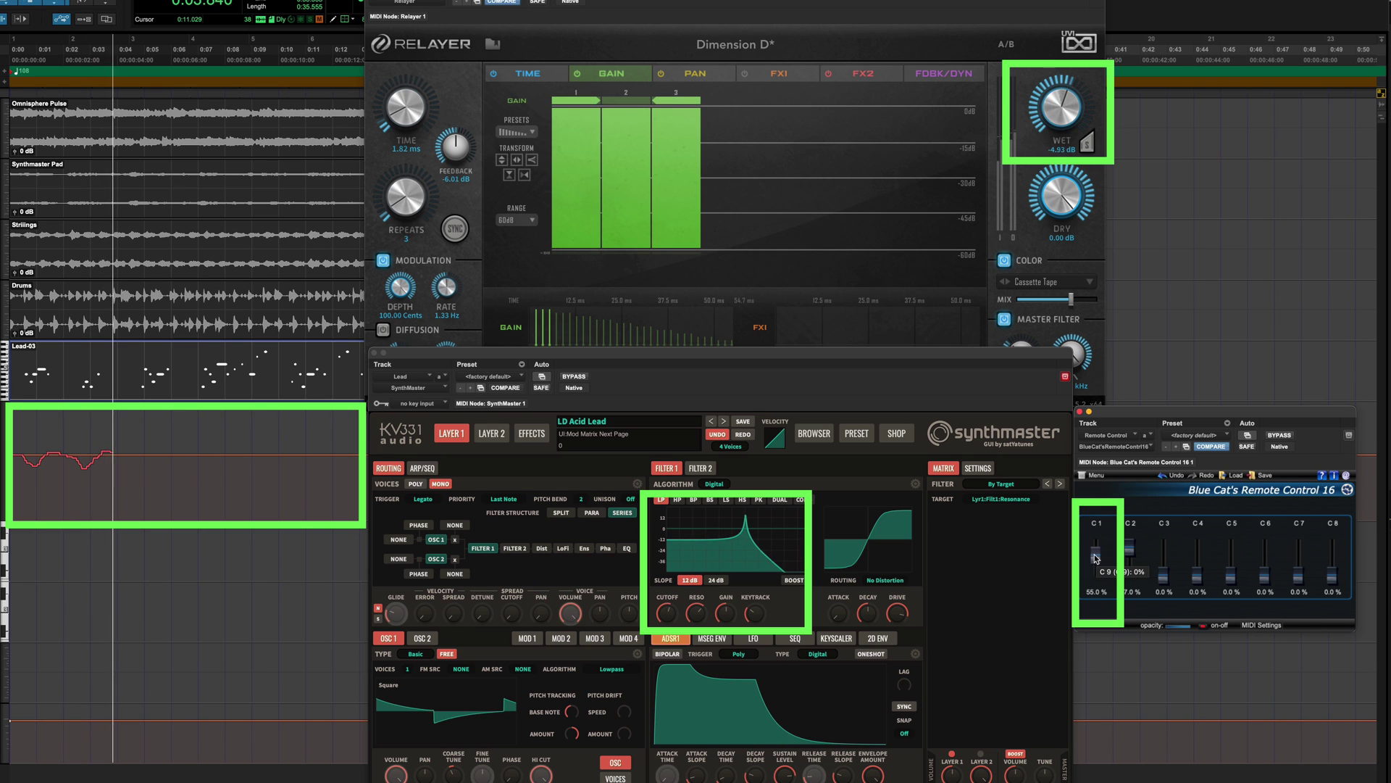
Step: Raise then ease down C1 during the pass, stop, and replay the recorded C1 automation
mouse_move(1096, 558)
left_mouse_down()
mouse_move(1095, 540)
mouse_move(1089, 565)
left_mouse_up()
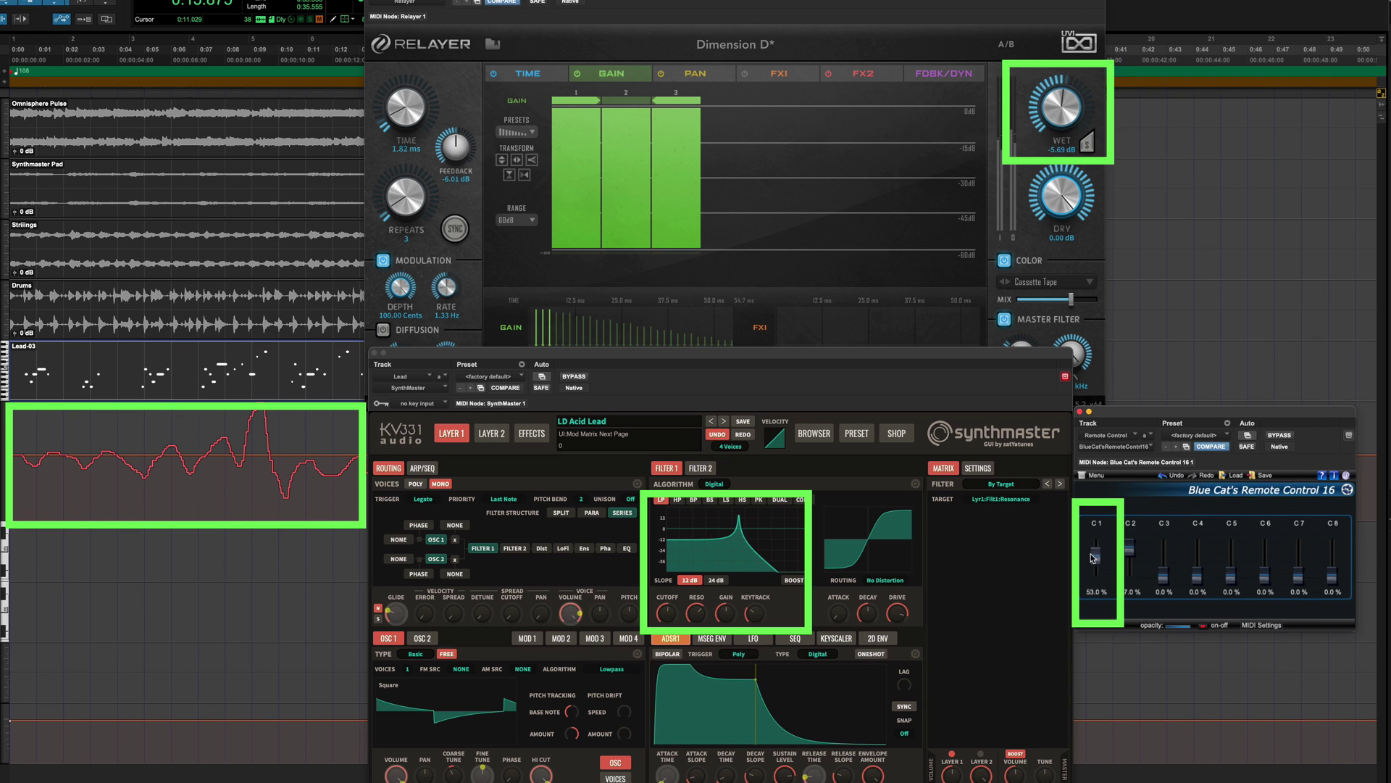
left_click_drag(1094, 557, 1094, 559)
key("space")
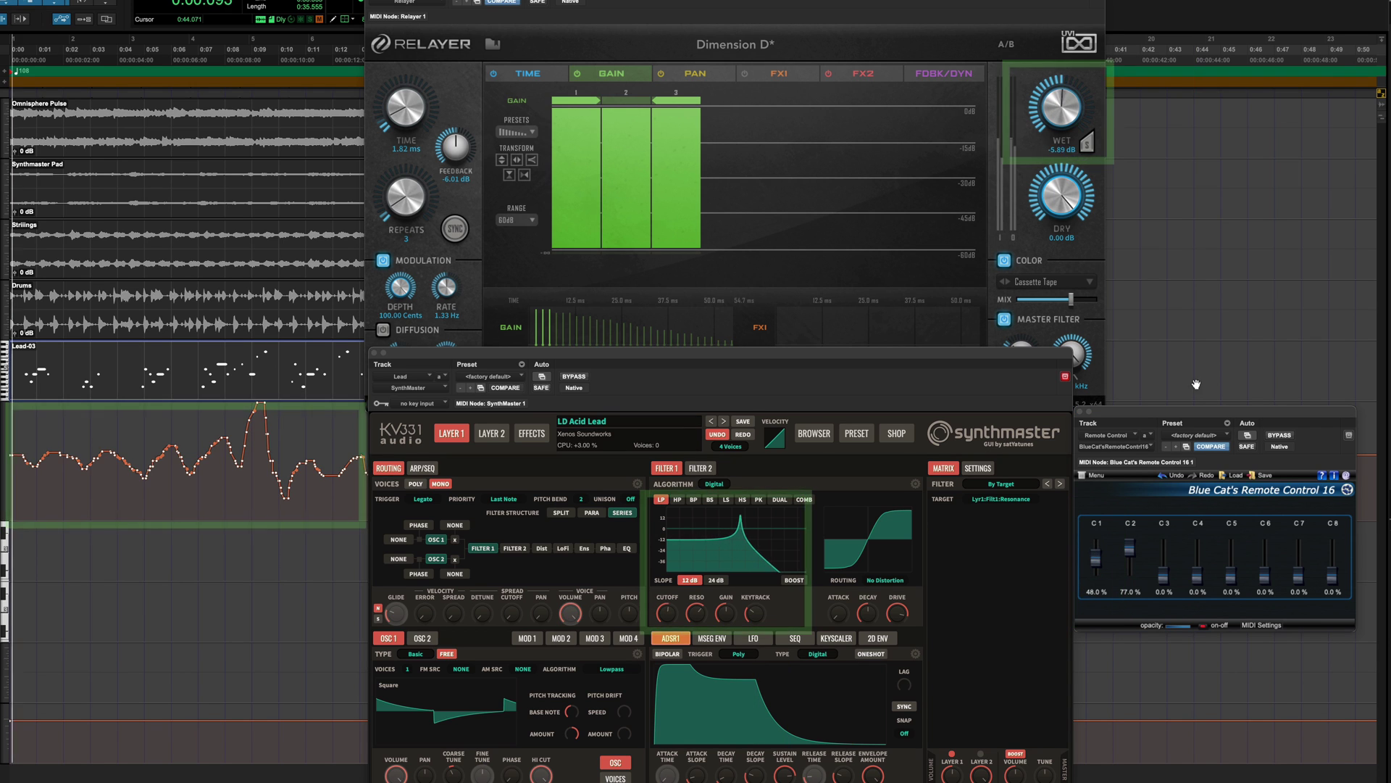
key("space")
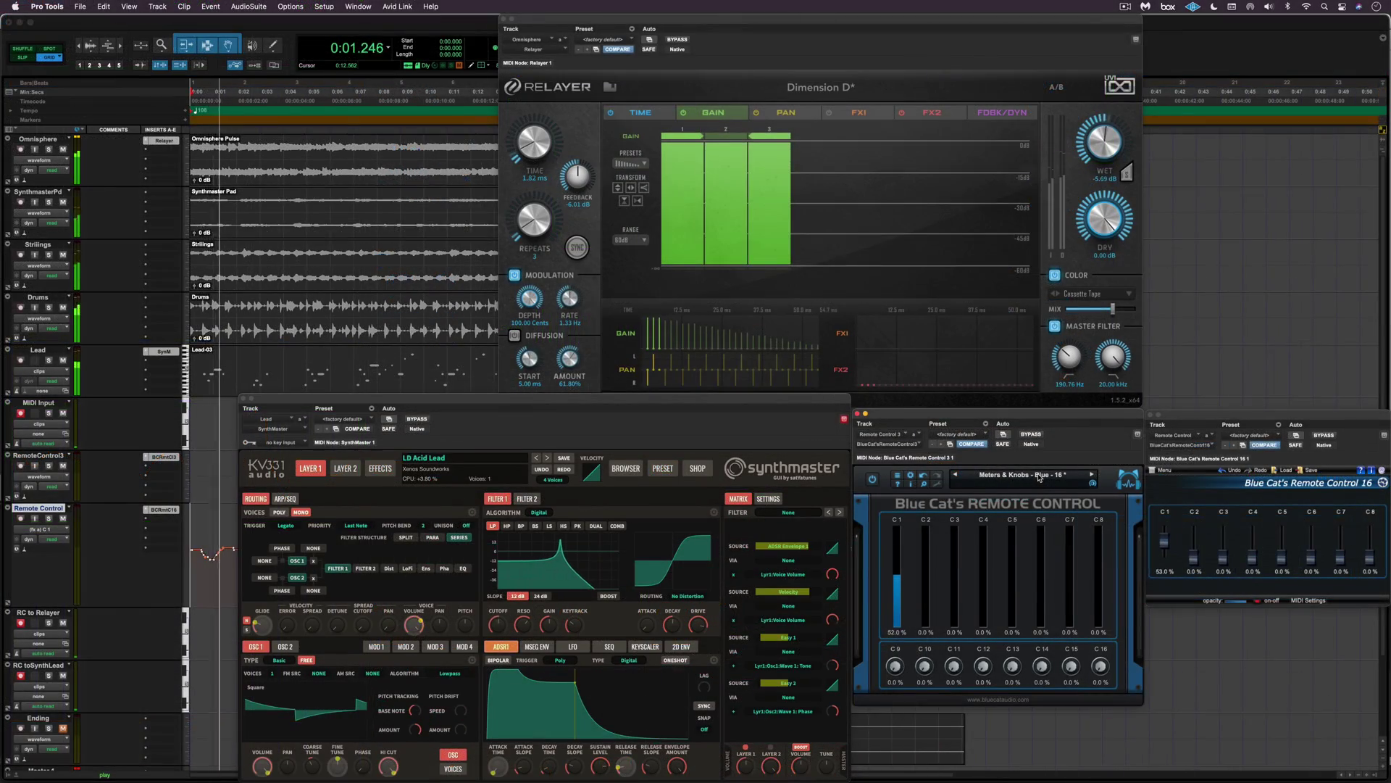
Step: Load the Factory Monitoring preset Meters & Knobs - Blue - 16 into Remote Control 3
left_click(1040, 476)
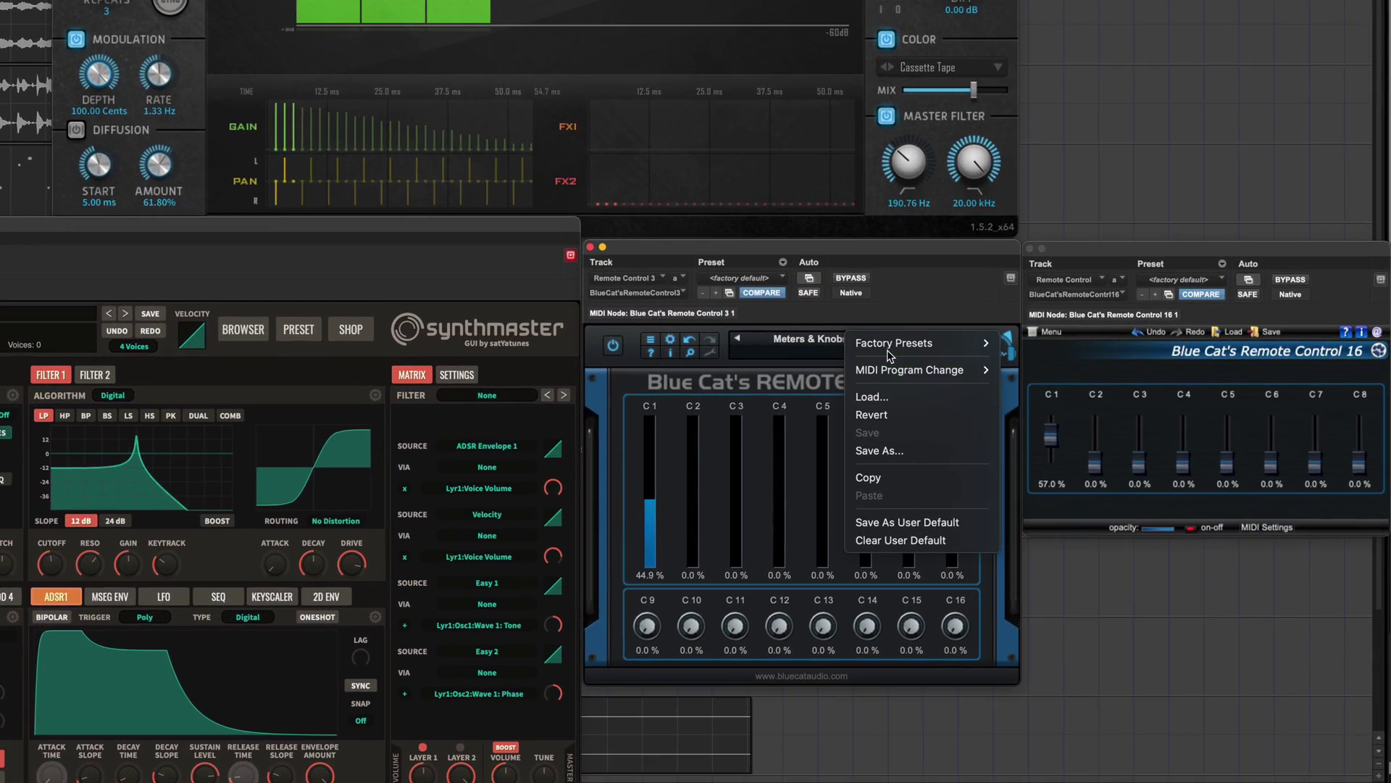
mouse_move(1059, 483)
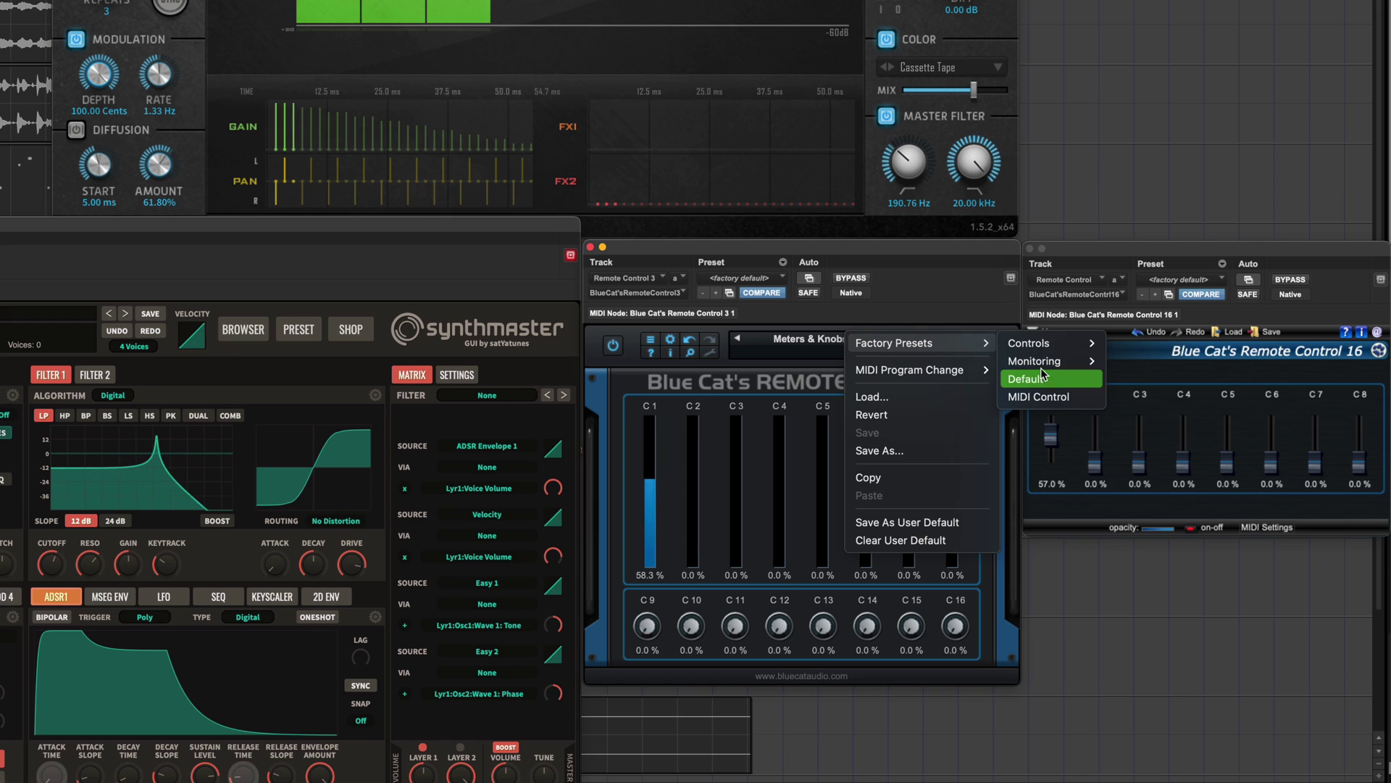
mouse_move(1034, 361)
left_click(1159, 557)
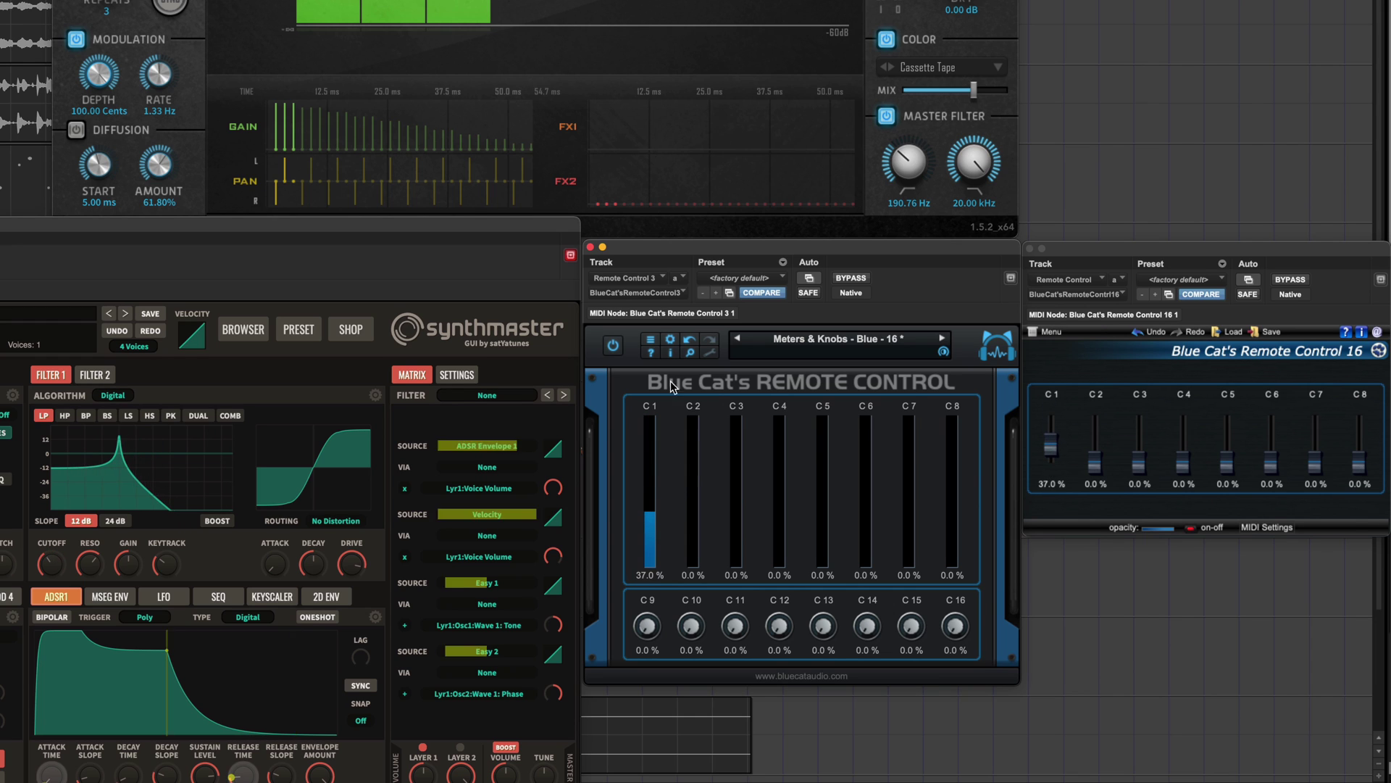
left_click(651, 340)
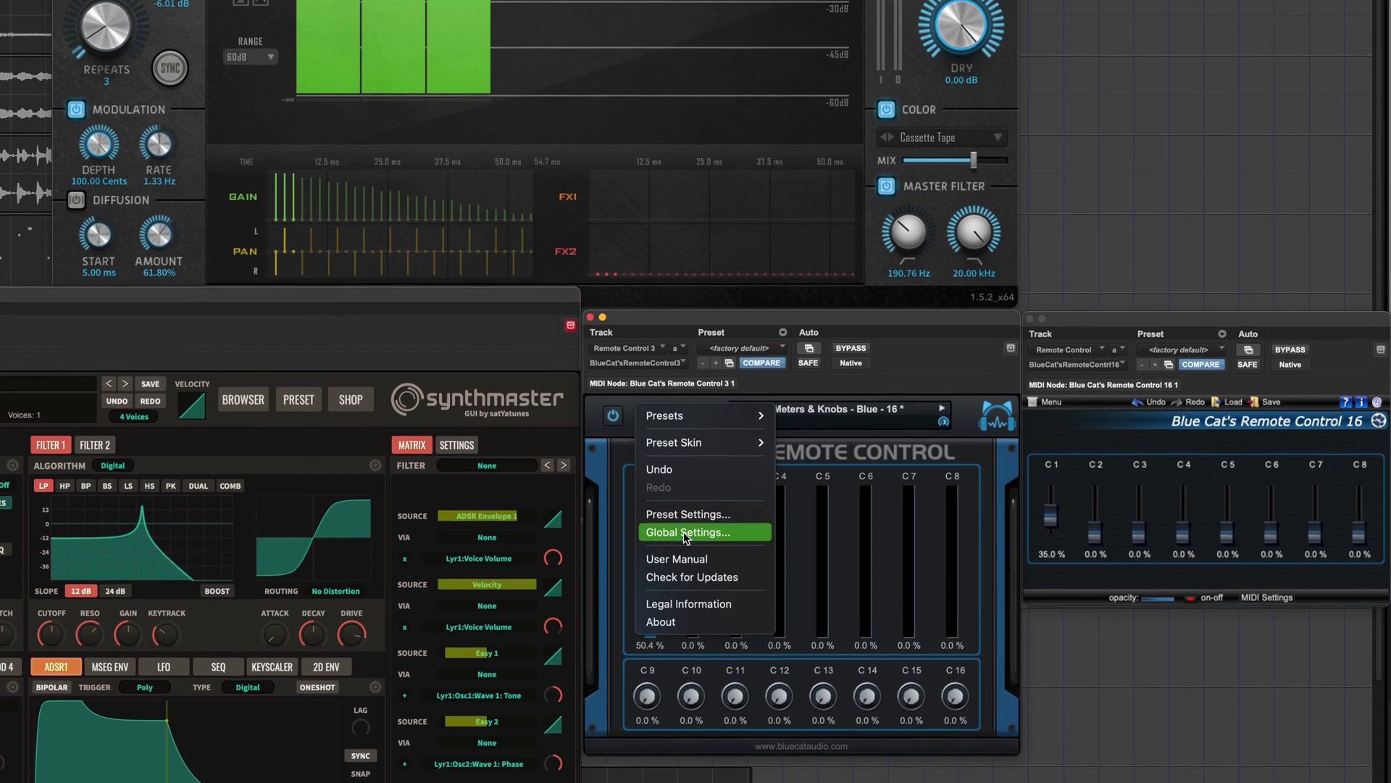
Step: Review Remote Control 3's Global Settings, keeping C1's response Linear, then view Control Output
left_click(683, 461)
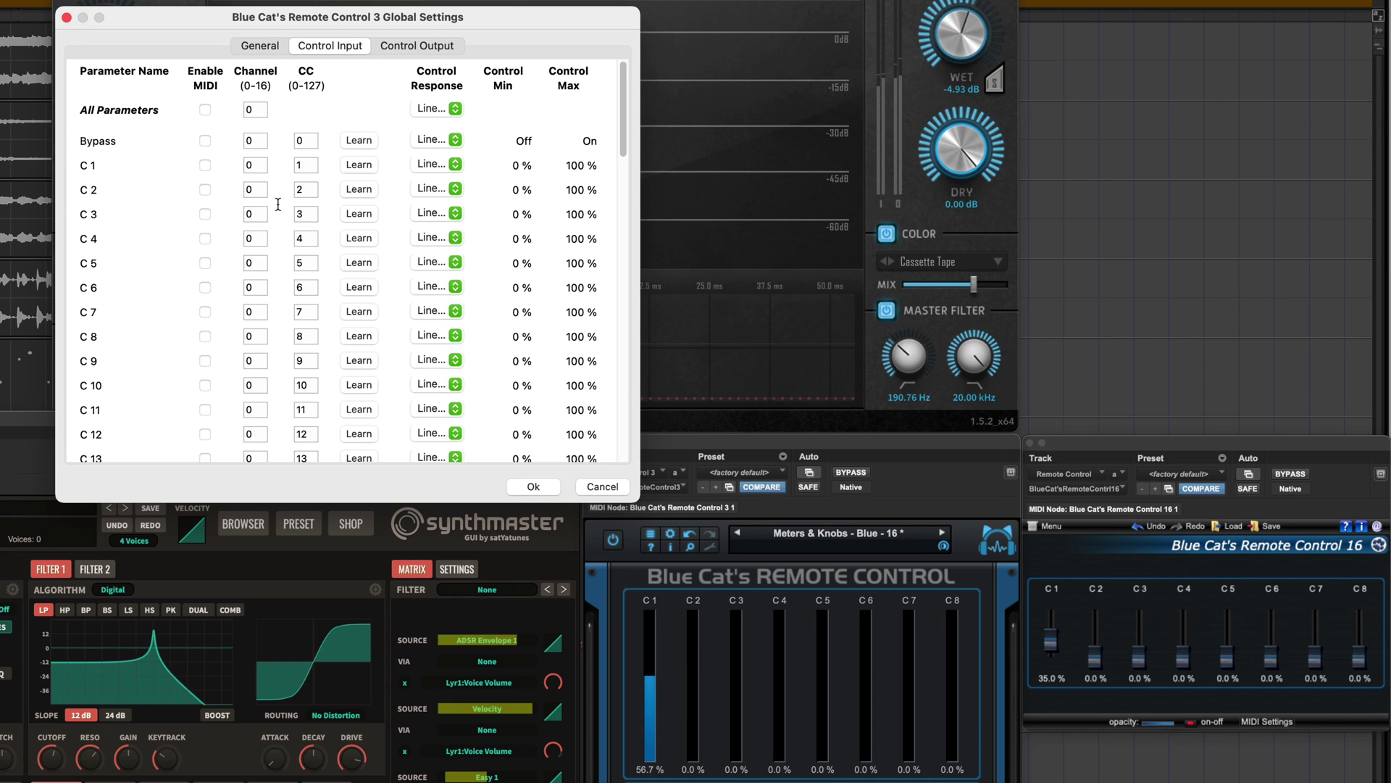
left_click(455, 165)
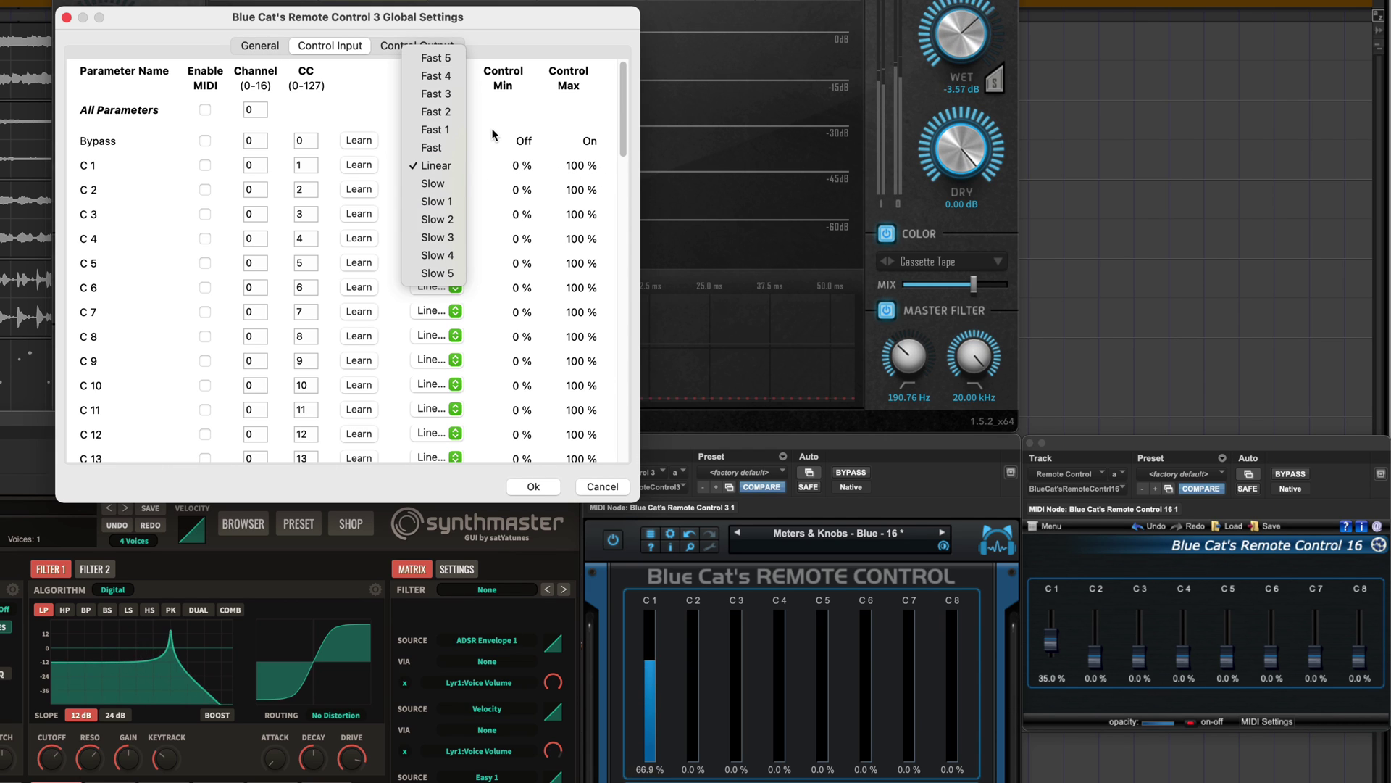
left_click(435, 165)
left_click(403, 46)
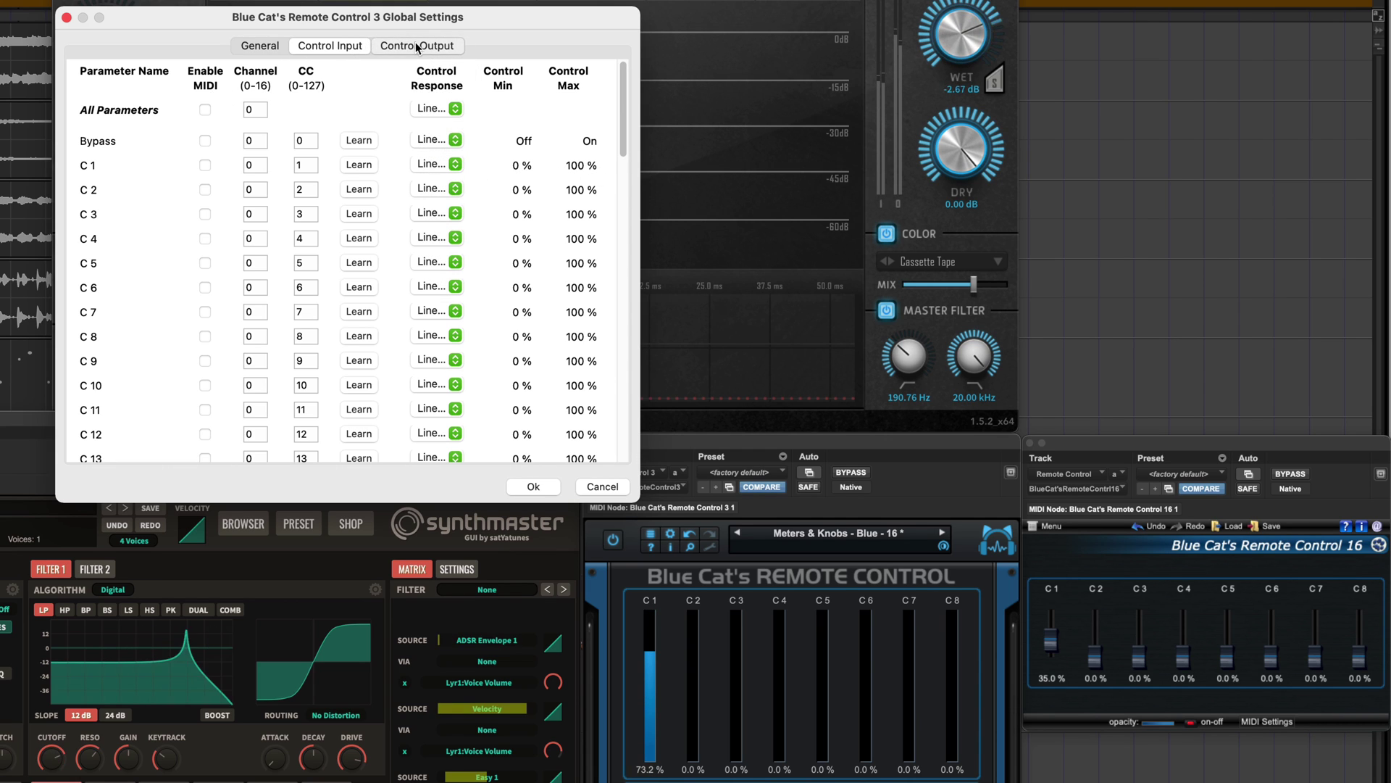